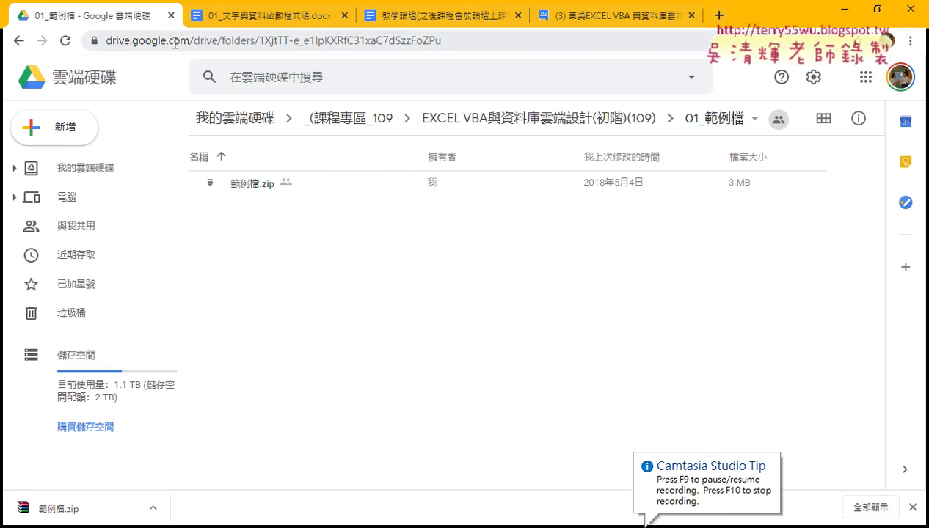
# Browse through _雲端白板畫面 > 01_文字與資料函數 and open 01_文字與資料函數程式碼.docx.
pyautogui.click(17, 42)
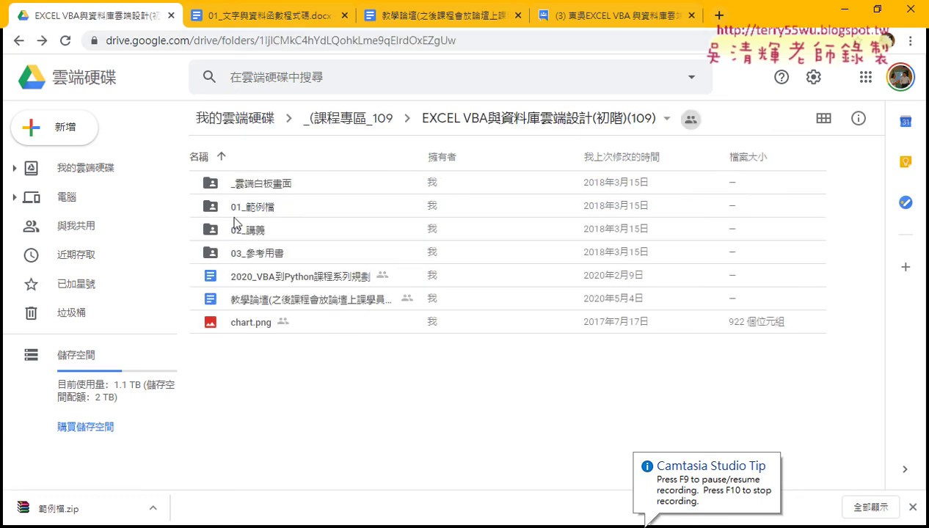
pyautogui.click(255, 213)
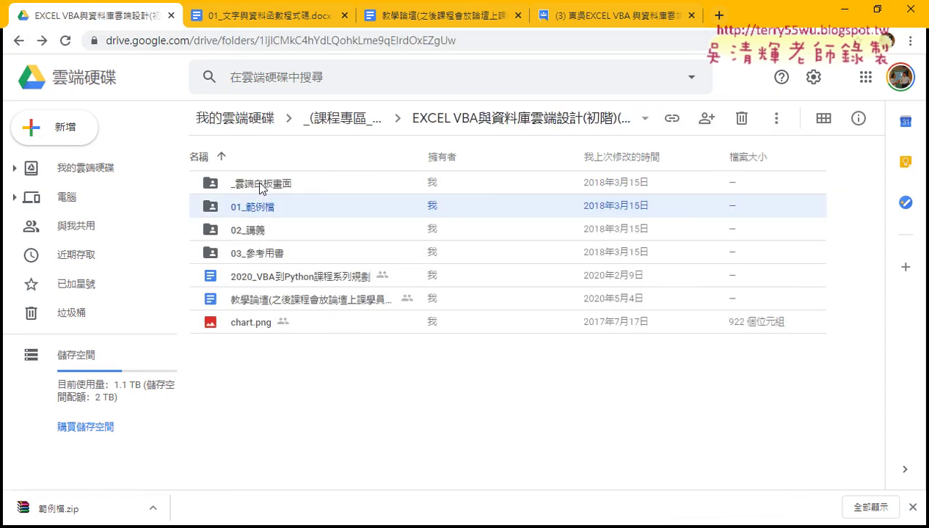
pyautogui.doubleClick(260, 184)
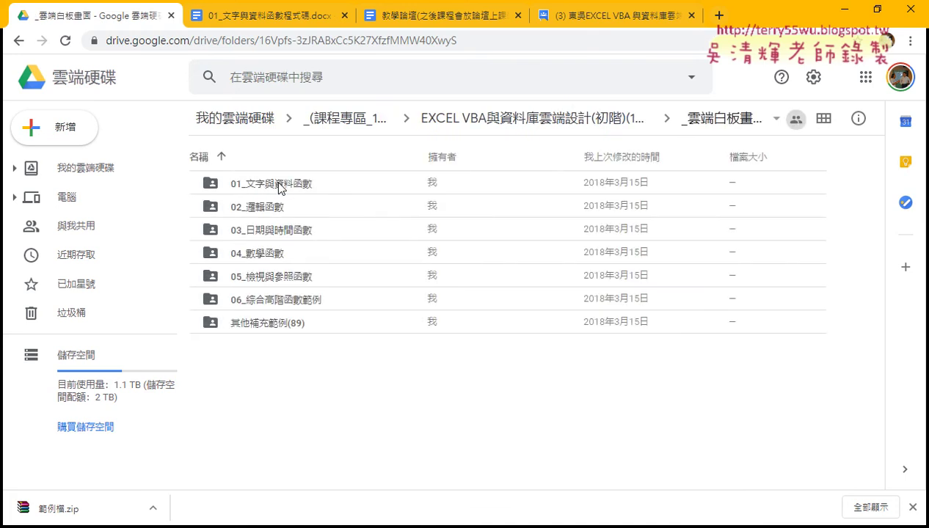
pyautogui.click(280, 187)
pyautogui.click(278, 212)
pyautogui.click(280, 233)
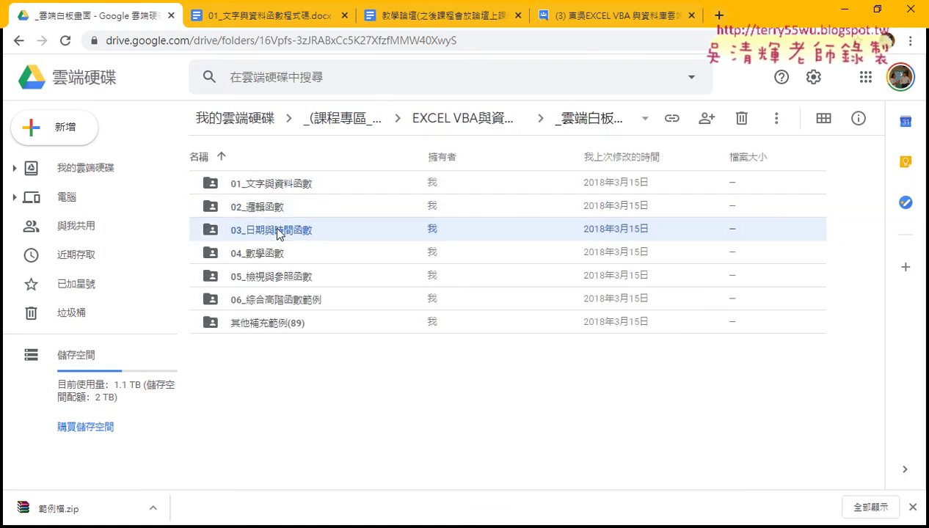
pyautogui.doubleClick(277, 183)
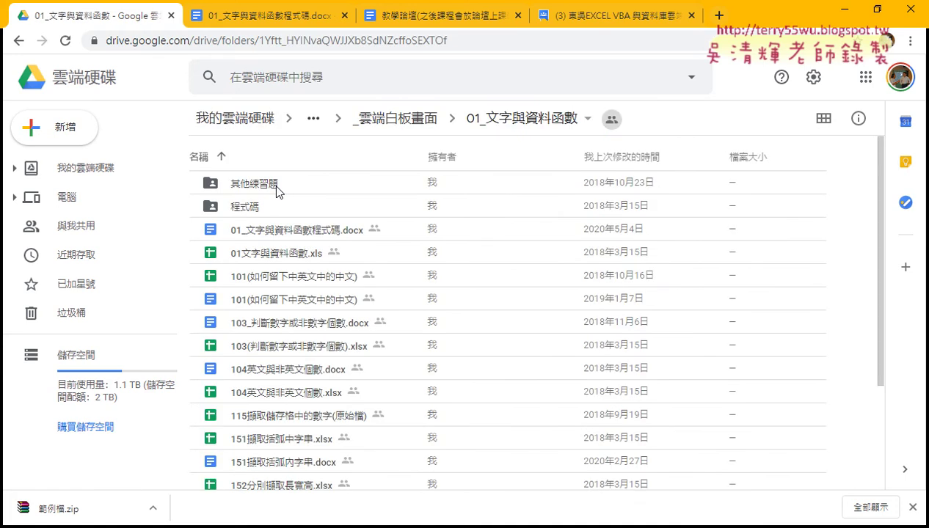
pyautogui.click(210, 231)
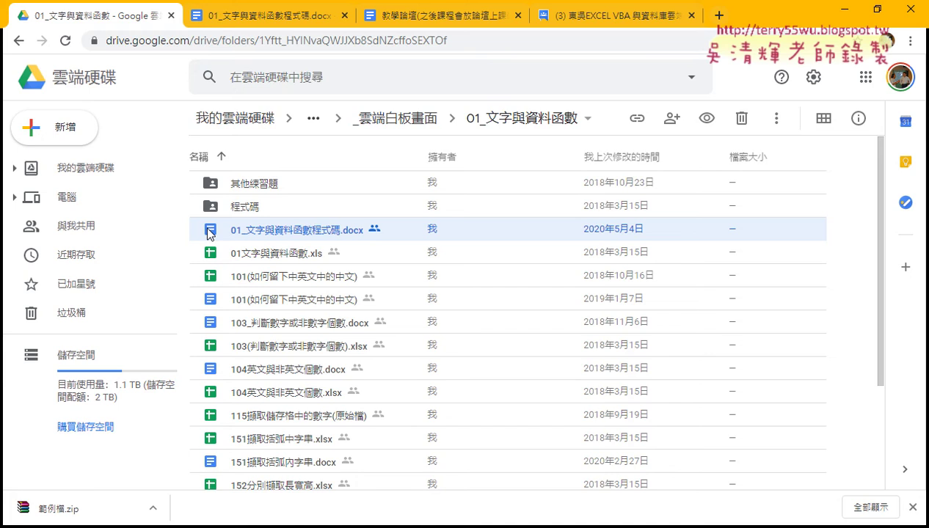
pyautogui.doubleClick(291, 229)
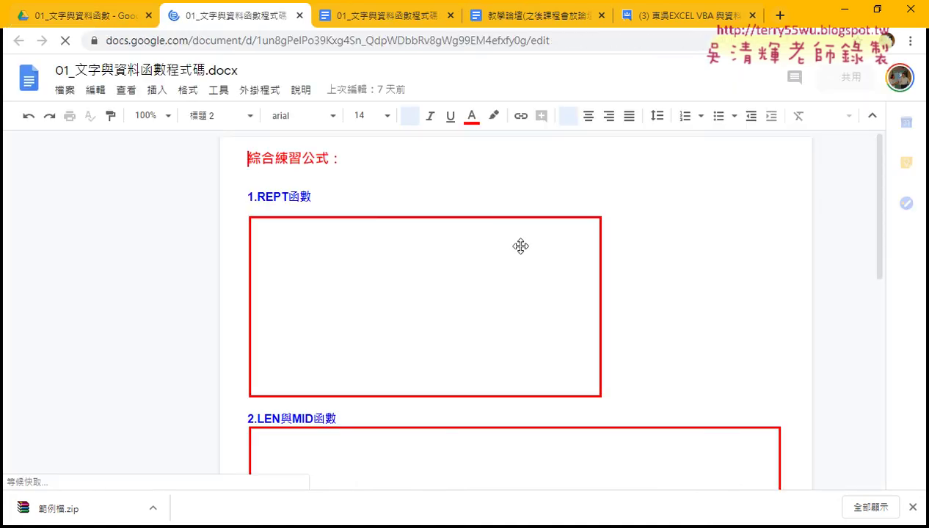
# Scroll down the code reference and highlight the 方法1 formula line.
pyautogui.scroll(-3, 581, 266)
pyautogui.scroll(-5, 581, 266)
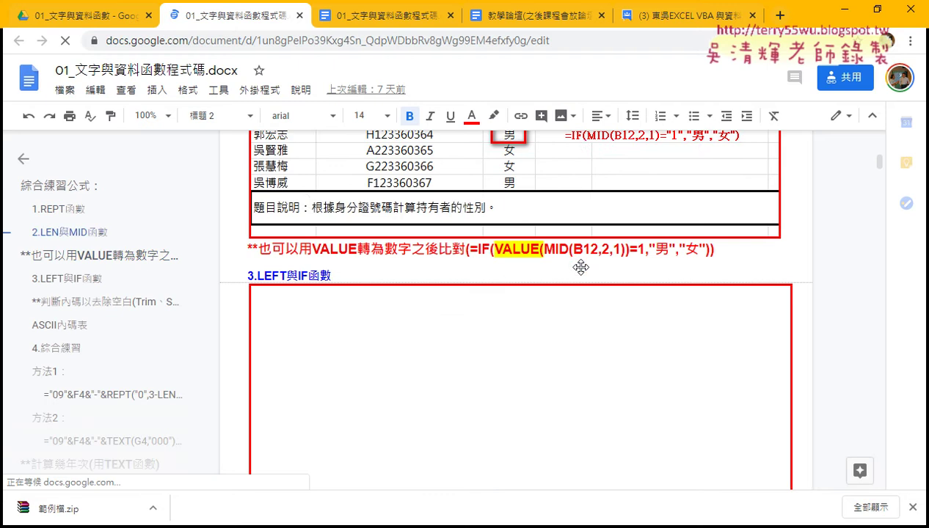
pyautogui.scroll(-2, 581, 266)
pyautogui.scroll(-1, 581, 266)
pyautogui.scroll(-5, 581, 266)
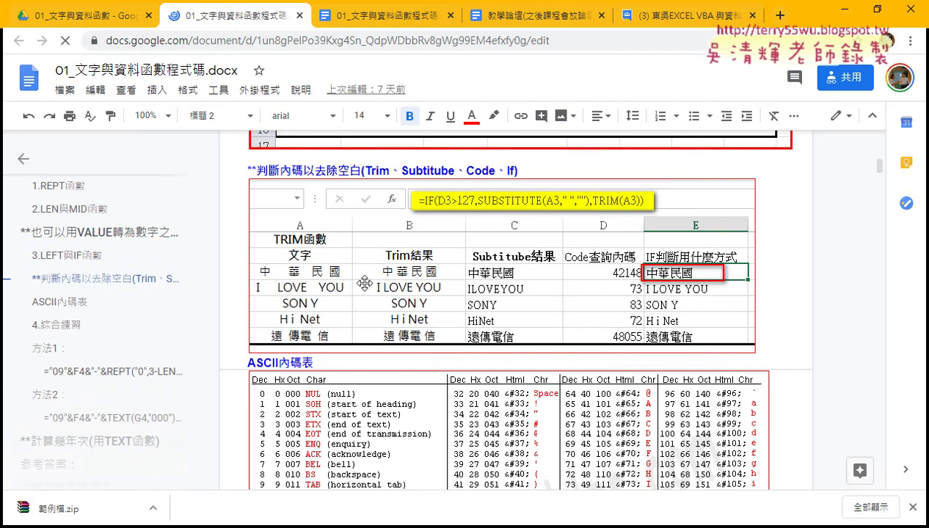
pyautogui.scroll(-2, 365, 283)
pyautogui.scroll(-1, 365, 284)
pyautogui.scroll(-4, 364, 283)
pyautogui.scroll(-1, 365, 284)
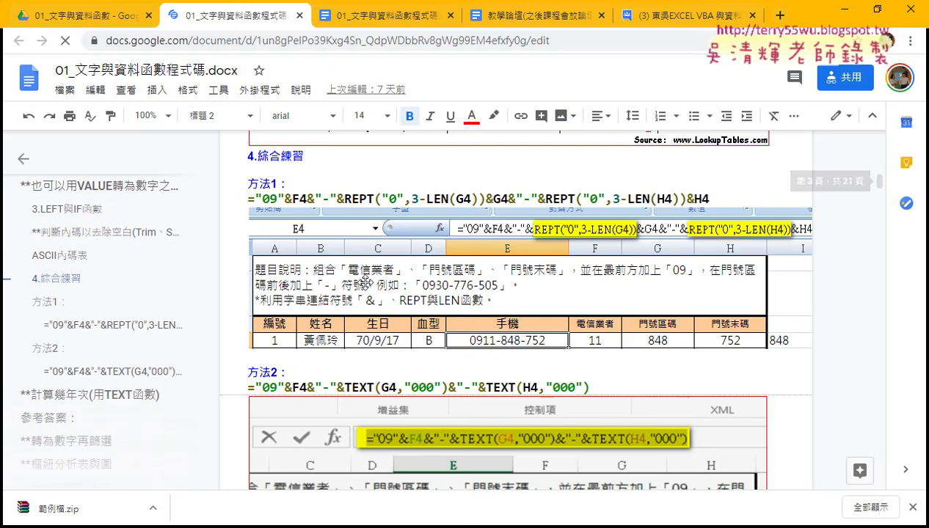
pyautogui.moveTo(248, 196); pyautogui.dragTo(736, 197)
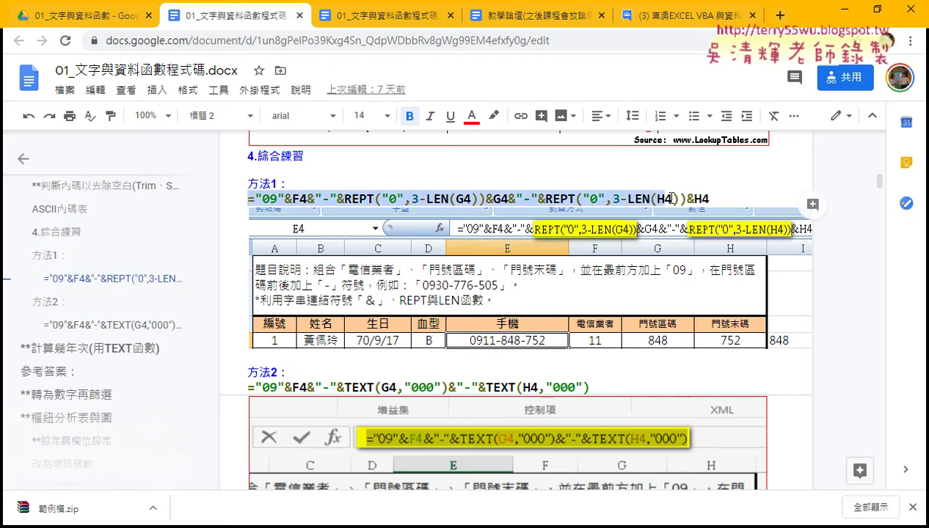
# Highlight the 方法2 formula and continue to the VALUE-wrapped 轉為數字再篩選 formula.
pyautogui.scroll(-3, 514, 242)
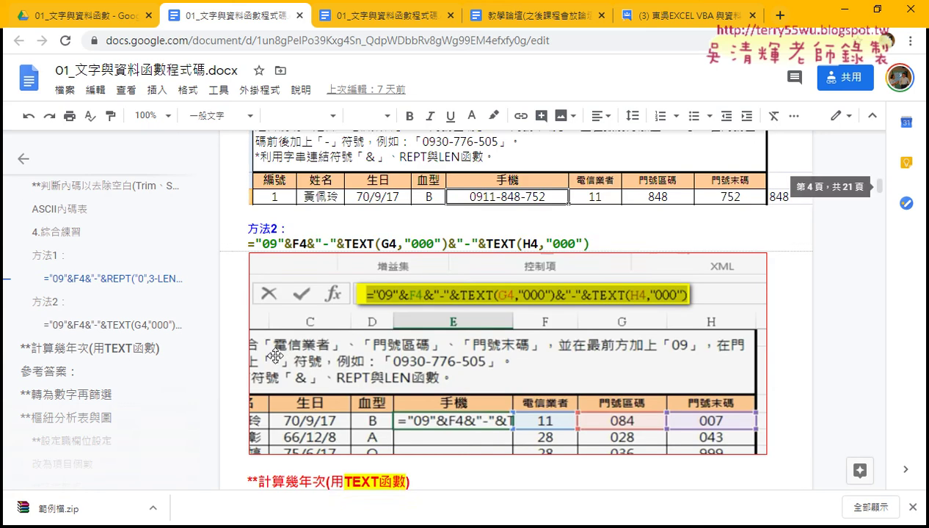
pyautogui.moveTo(248, 242); pyautogui.dragTo(619, 242)
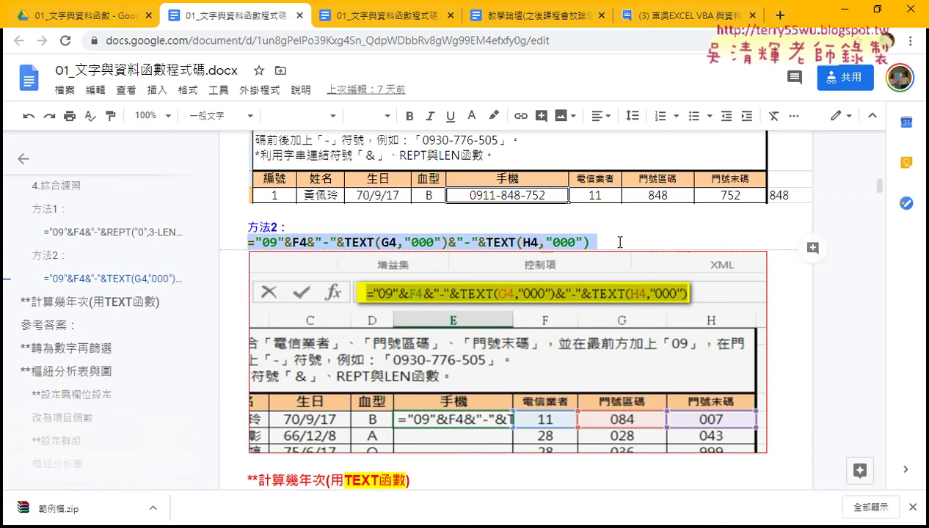
pyautogui.scroll(-3, 614, 244)
pyautogui.scroll(-2, 587, 253)
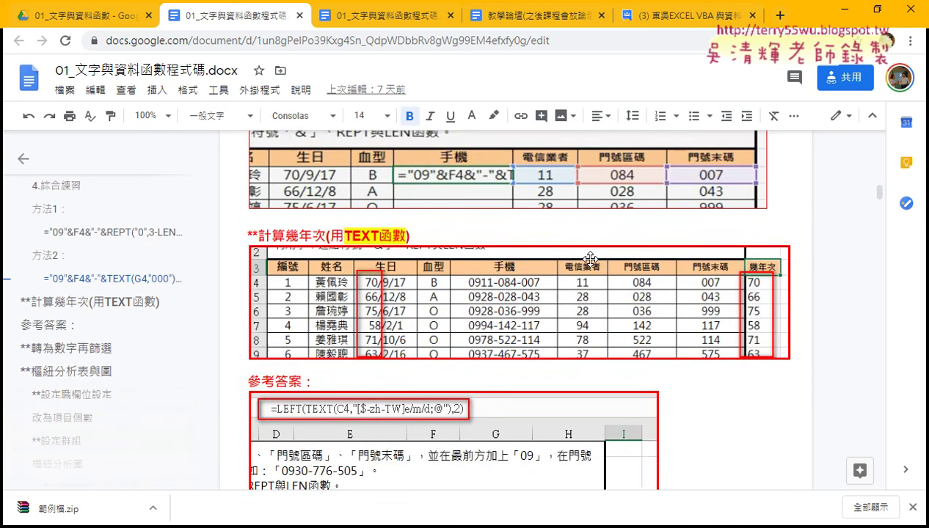
pyautogui.scroll(-1, 440, 220)
pyautogui.scroll(-3, 321, 197)
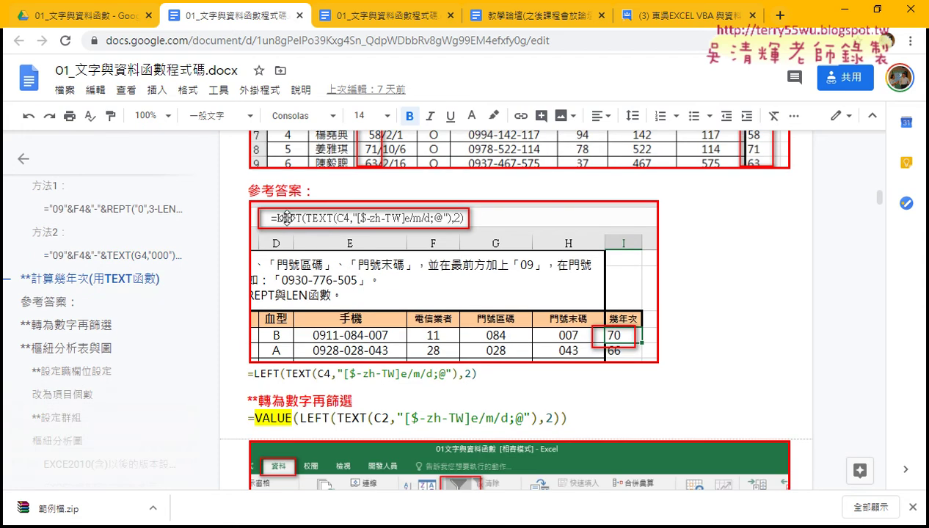
pyautogui.scroll(-1, 285, 219)
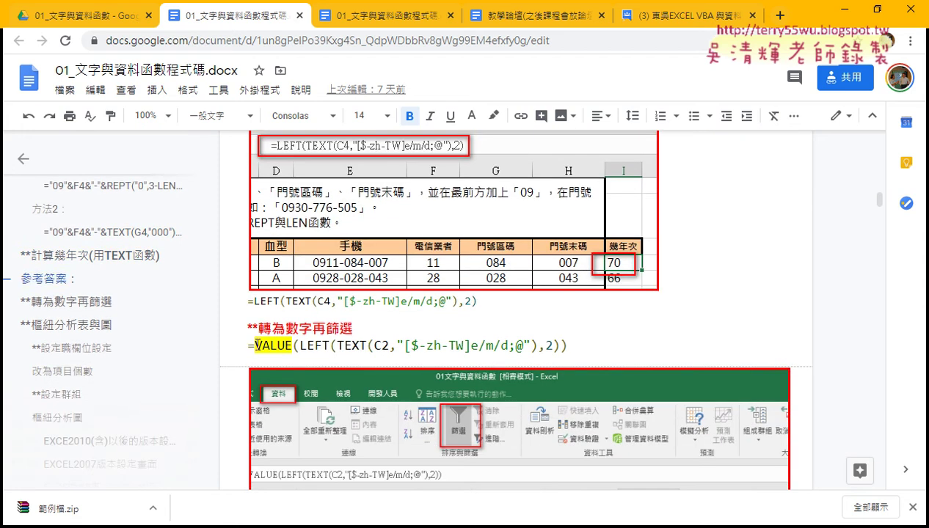
pyautogui.moveTo(254, 345); pyautogui.dragTo(292, 345)
pyautogui.click(297, 345)
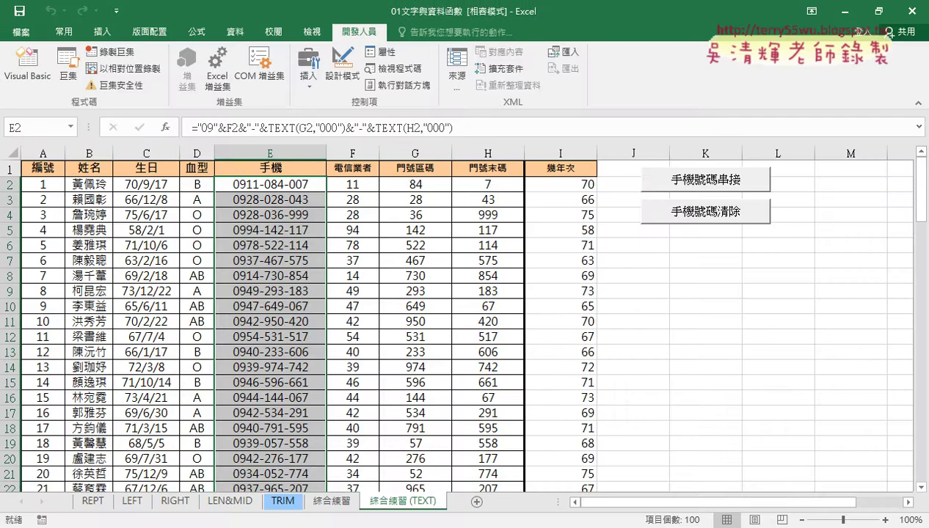
# Delete VALUE( and its closing parenthesis so I2 reads =LEFT(TEXT(C2,"[$-zh-TW]e/m/d;@"),2).
pyautogui.click(581, 184)
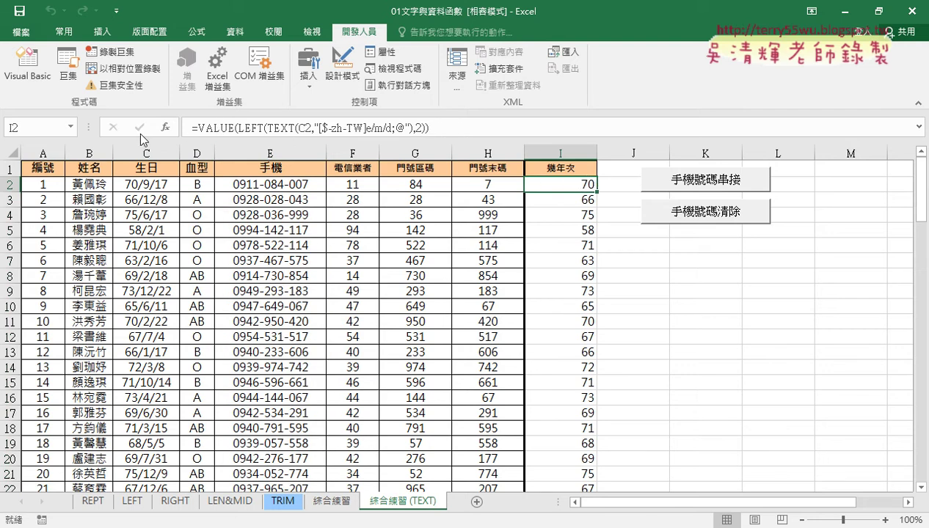
pyautogui.moveTo(238, 128); pyautogui.dragTo(200, 128)
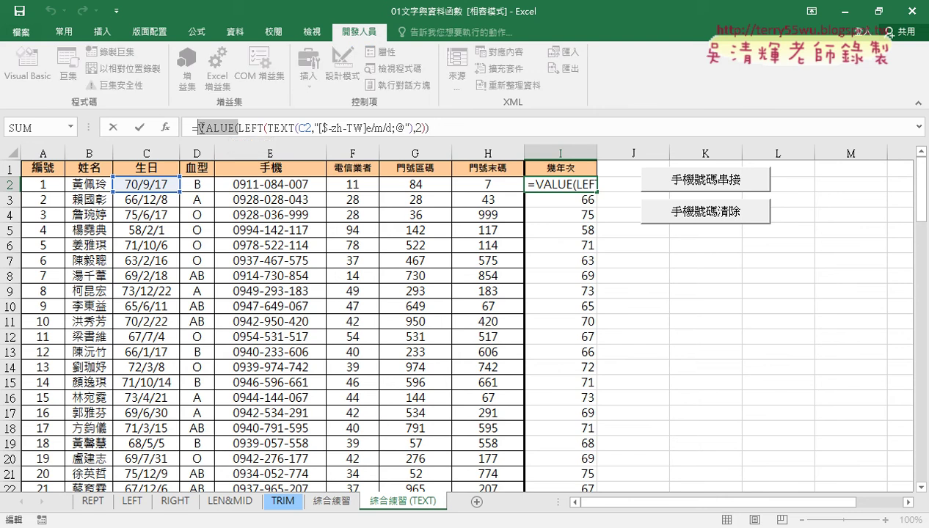
pyautogui.press('Delete')
pyautogui.press('Delete')
pyautogui.click(441, 129)
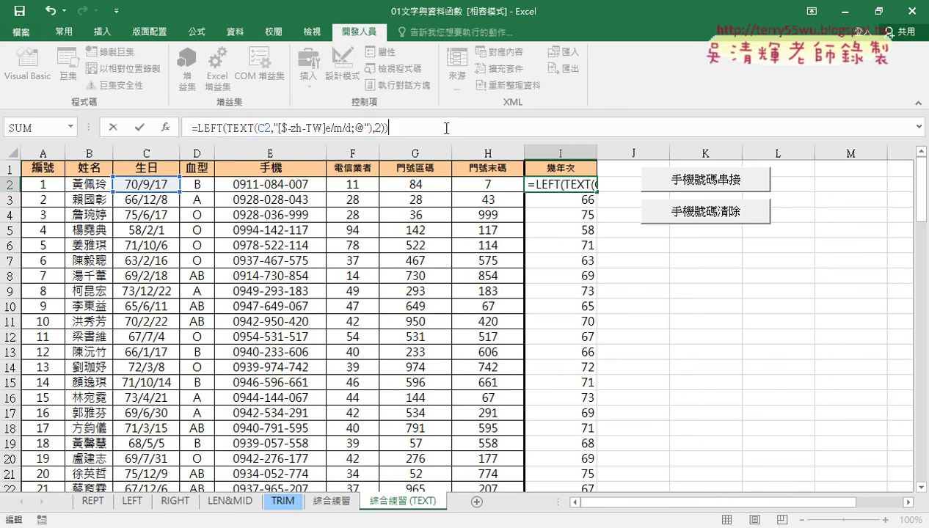
pyautogui.press('BackSpace')
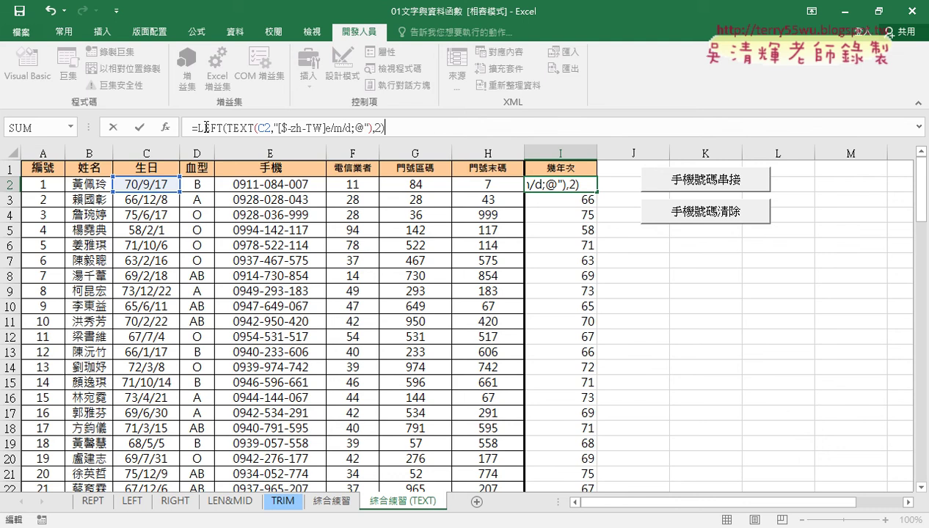
pyautogui.click(143, 128)
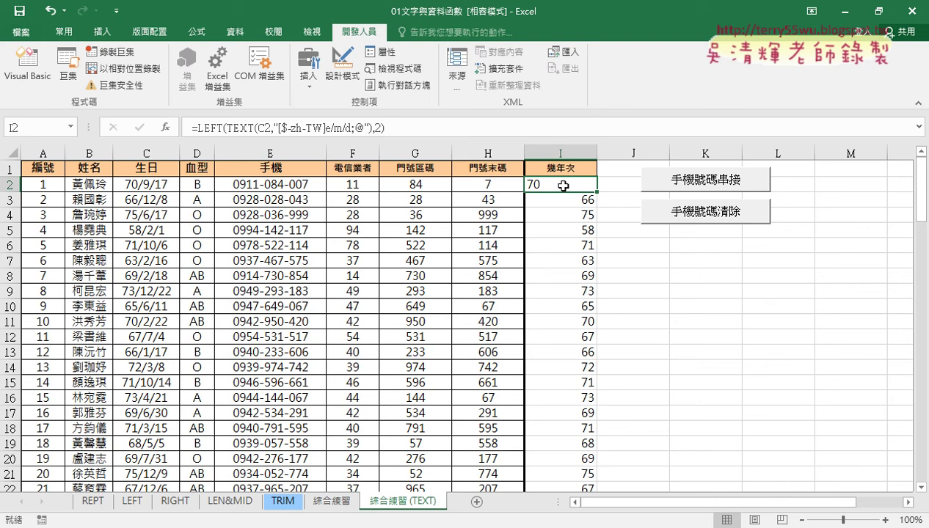
# Compare alignment on the Home tab and restore I2 to =VALUE(LEFT(TEXT(C2,"[$-zh-TW]e/m/d;@"),2)).
pyautogui.click(64, 32)
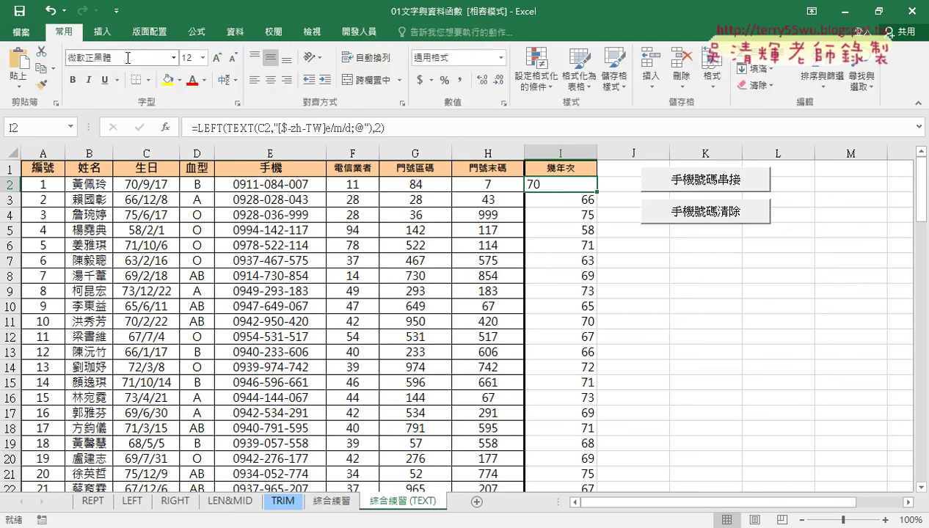
pyautogui.click(286, 79)
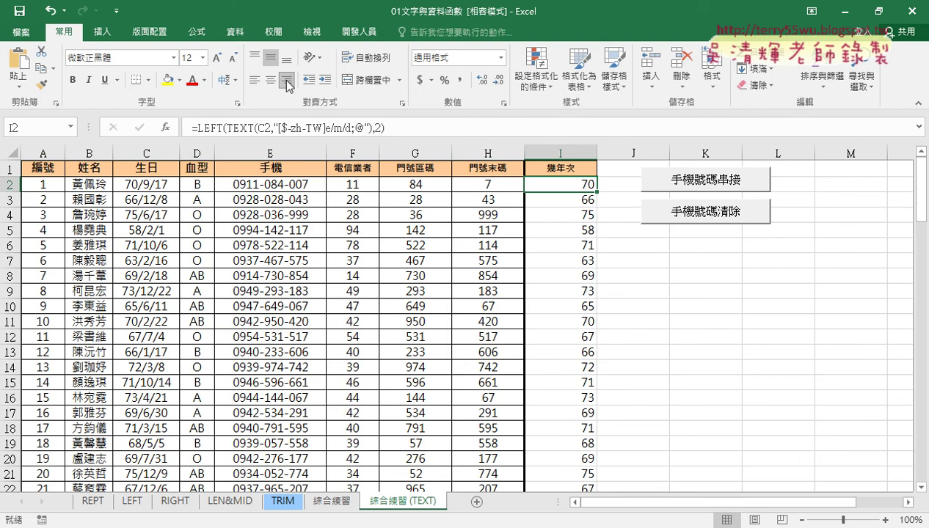
pyautogui.click(287, 81)
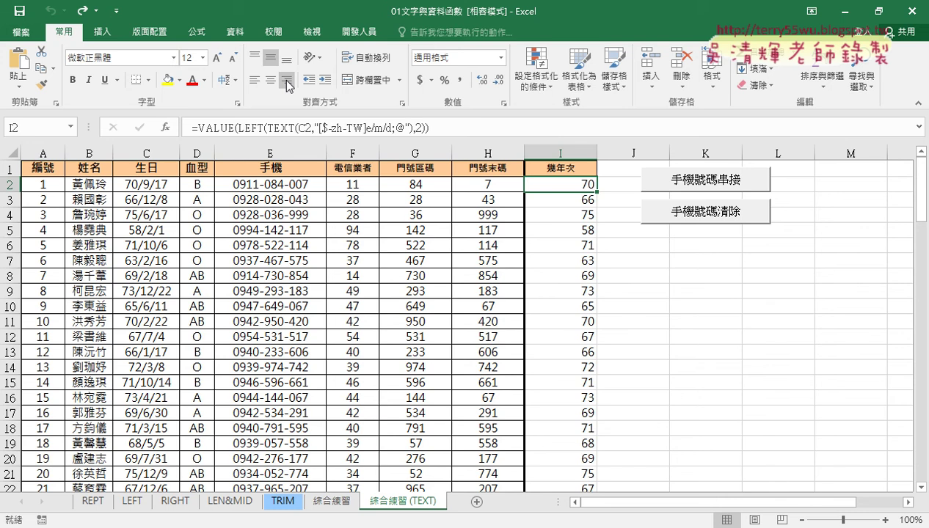
pyautogui.click(559, 169)
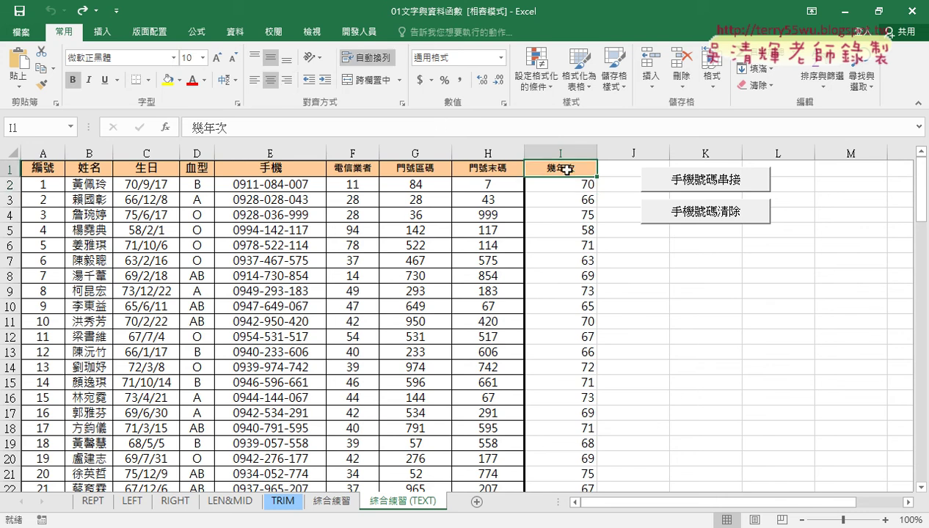
pyautogui.click(235, 32)
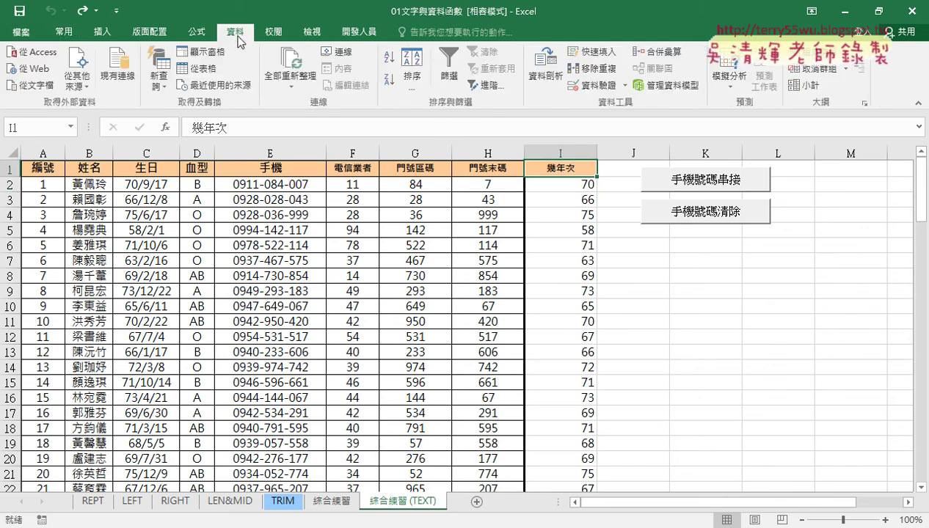
pyautogui.click(449, 69)
pyautogui.click(590, 170)
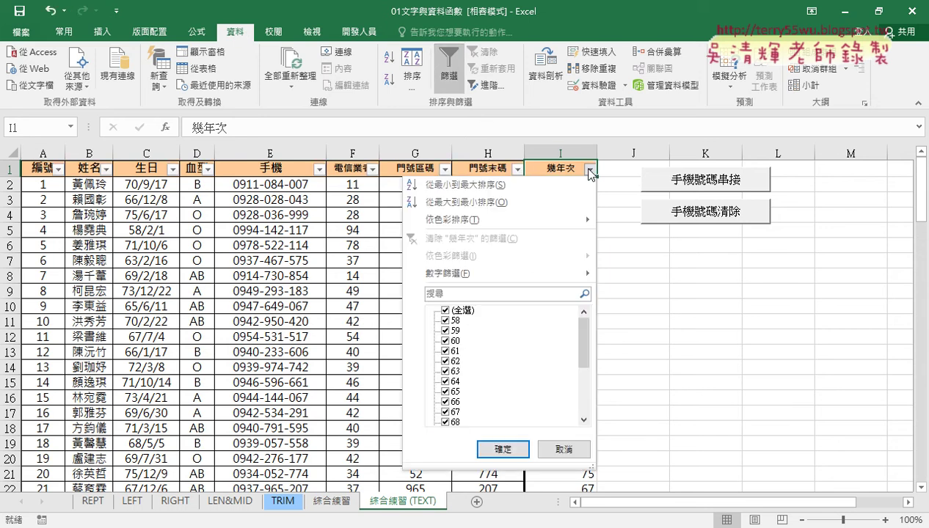
pyautogui.click(590, 170)
pyautogui.click(590, 169)
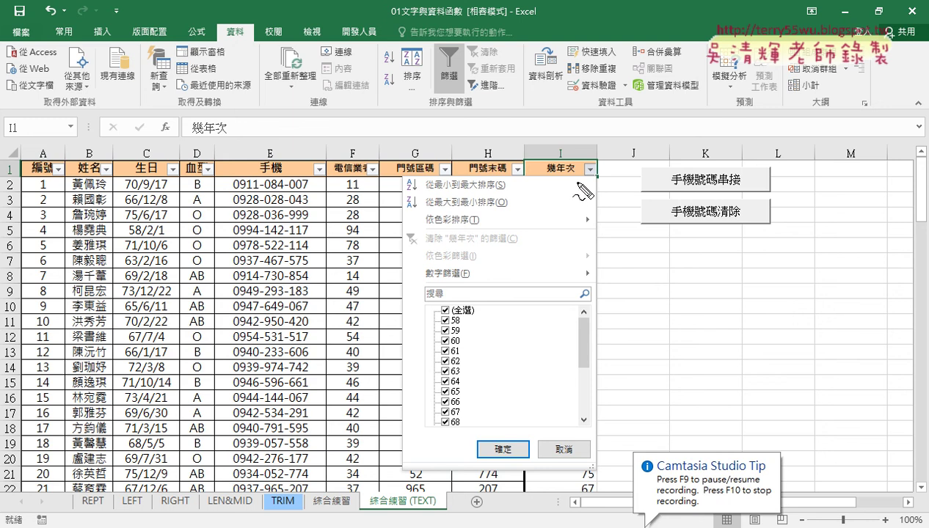
pyautogui.moveTo(455, 281); pyautogui.dragTo(489, 262)
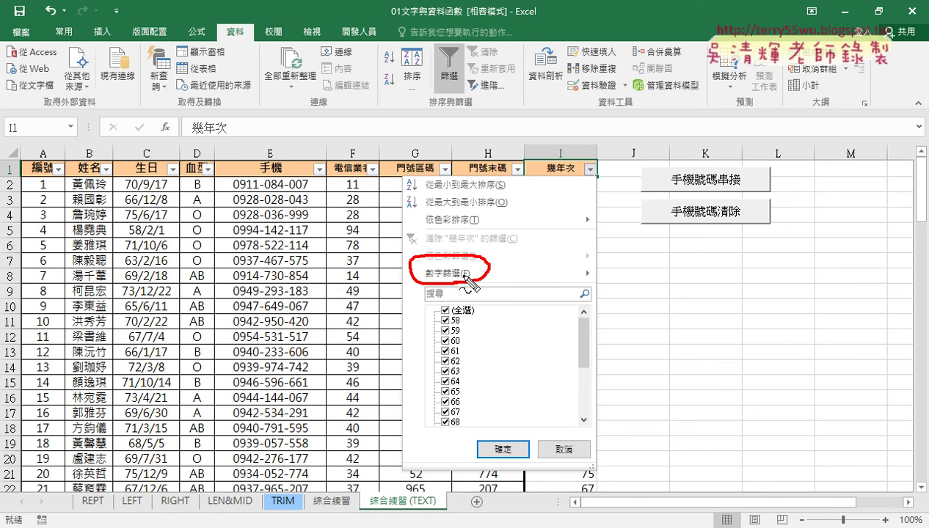
pyautogui.press('Escape')
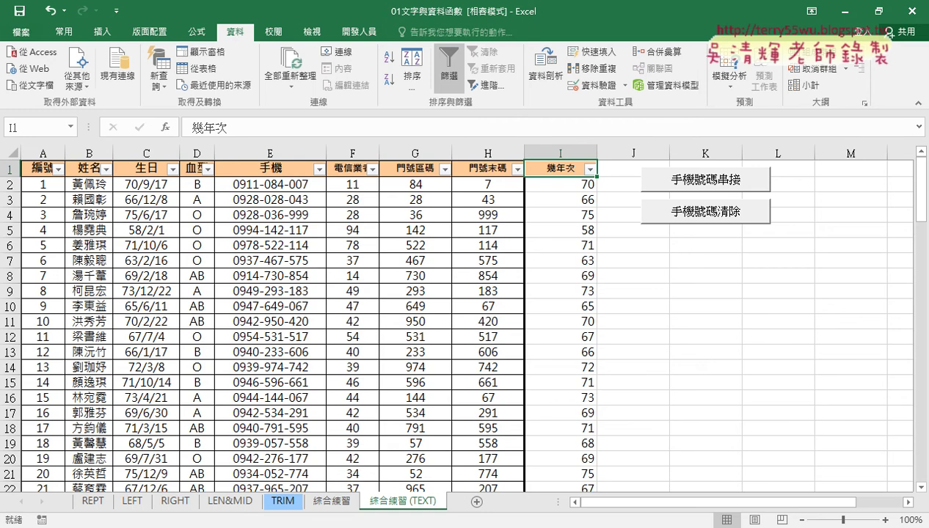
# Go back up to the _(課程專區_109 folder in Drive and open the 教學論壇 document.
pyautogui.hotkey('alt', 'Tab')
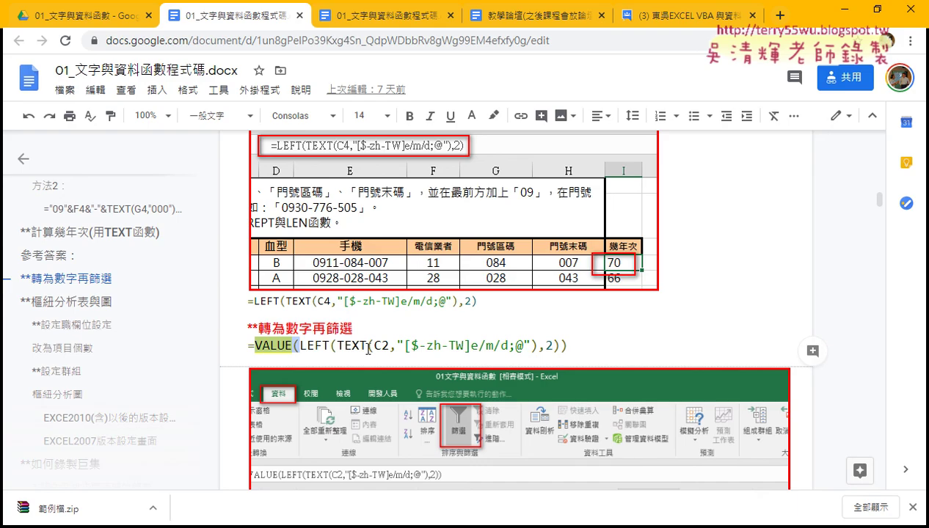
pyautogui.click(91, 16)
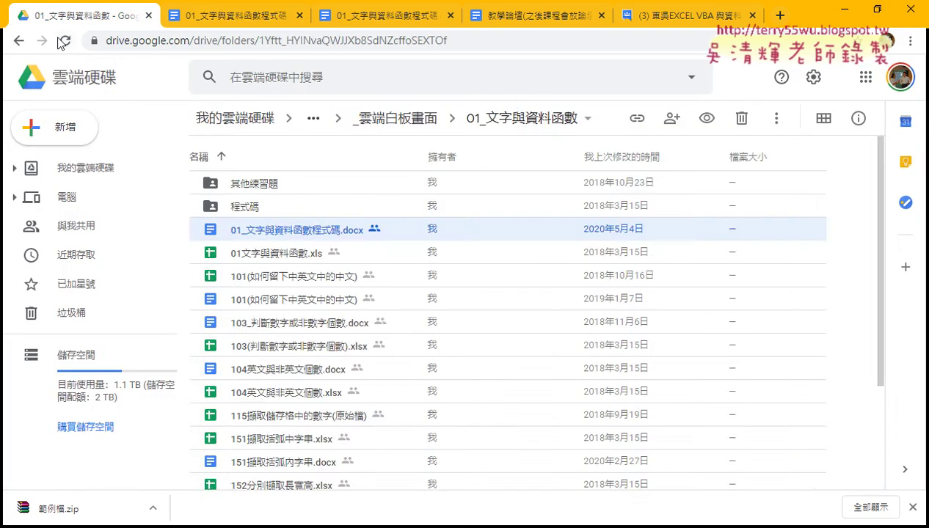
pyautogui.click(26, 42)
pyautogui.click(25, 42)
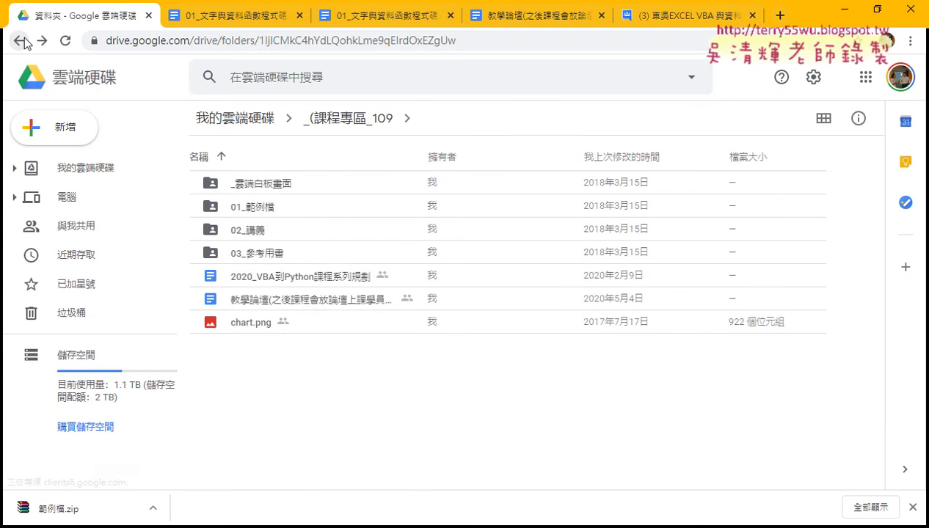
pyautogui.doubleClick(314, 302)
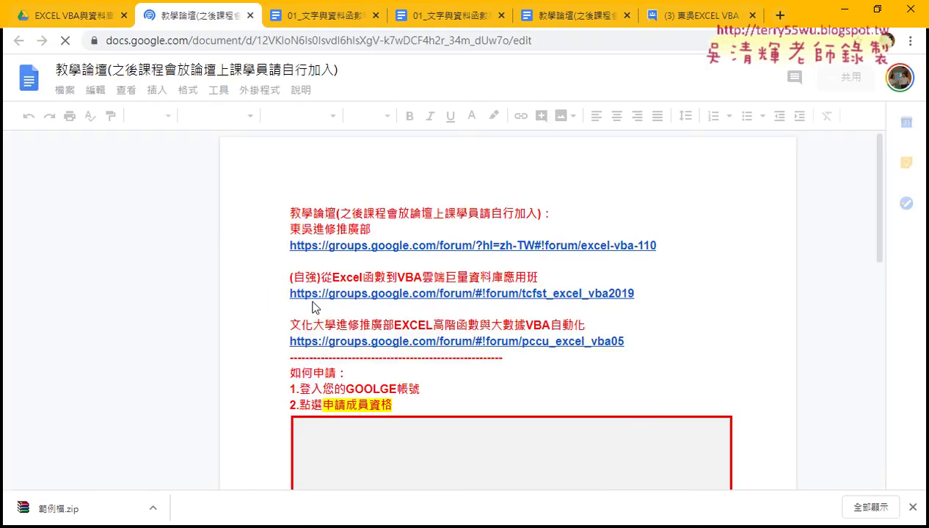
# Open the excel-vba-110 forum link from the document's first entry.
pyautogui.click(335, 245)
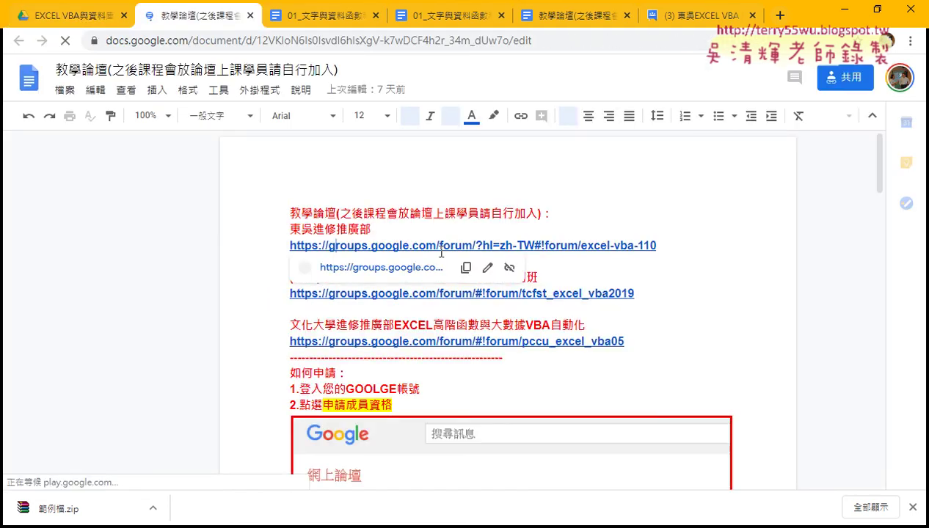
pyautogui.click(404, 269)
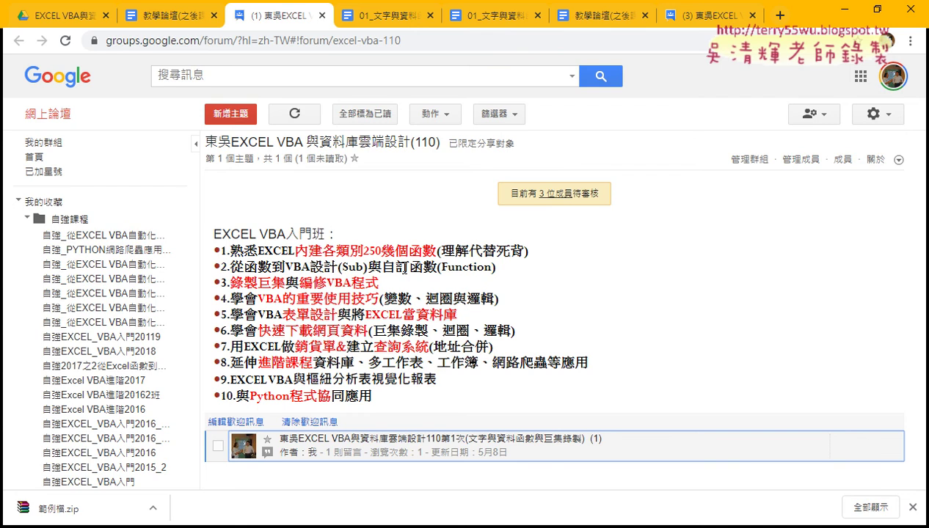
pyautogui.click(171, 16)
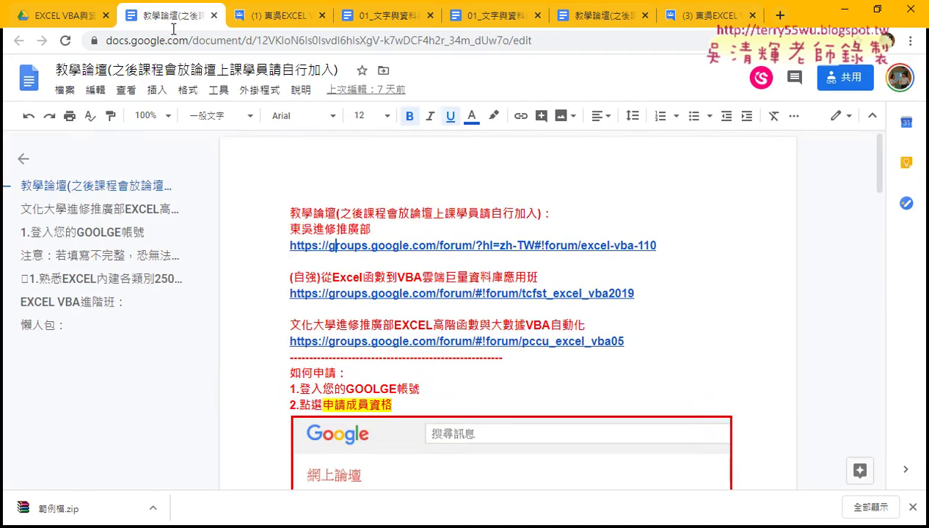
# Read through the sign-in and 申請成員資格 joining steps, ending on the group's forum page.
pyautogui.scroll(-3, 342, 169)
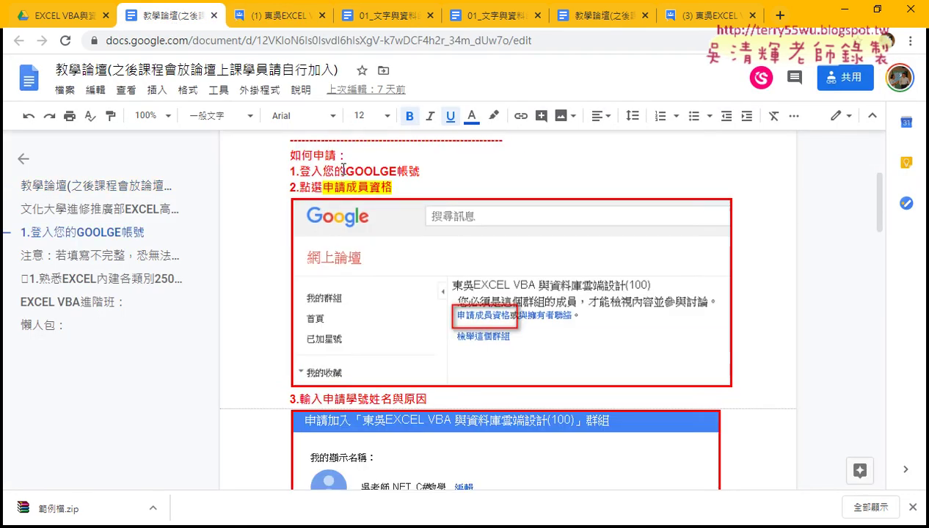
pyautogui.moveTo(342, 168); pyautogui.dragTo(410, 170)
pyautogui.moveTo(323, 187); pyautogui.dragTo(392, 187)
pyautogui.scroll(-4, 528, 323)
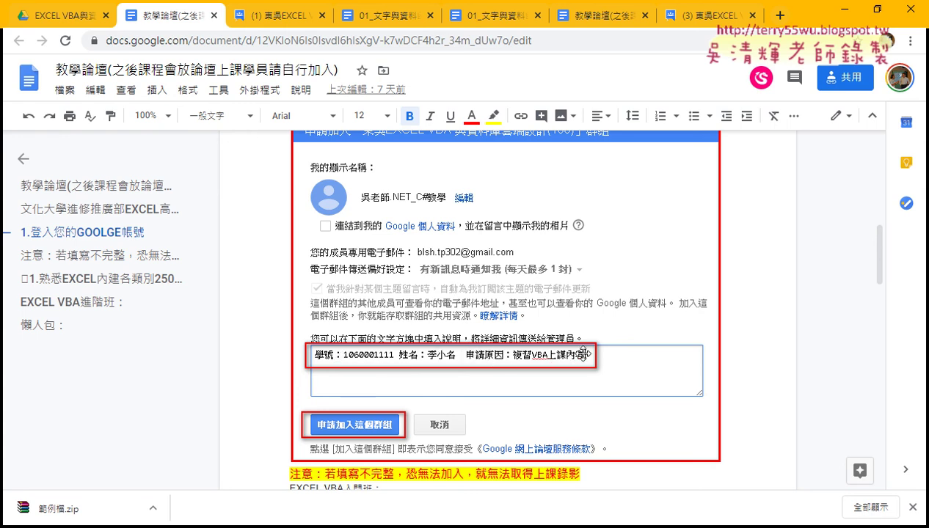
pyautogui.scroll(-2, 548, 353)
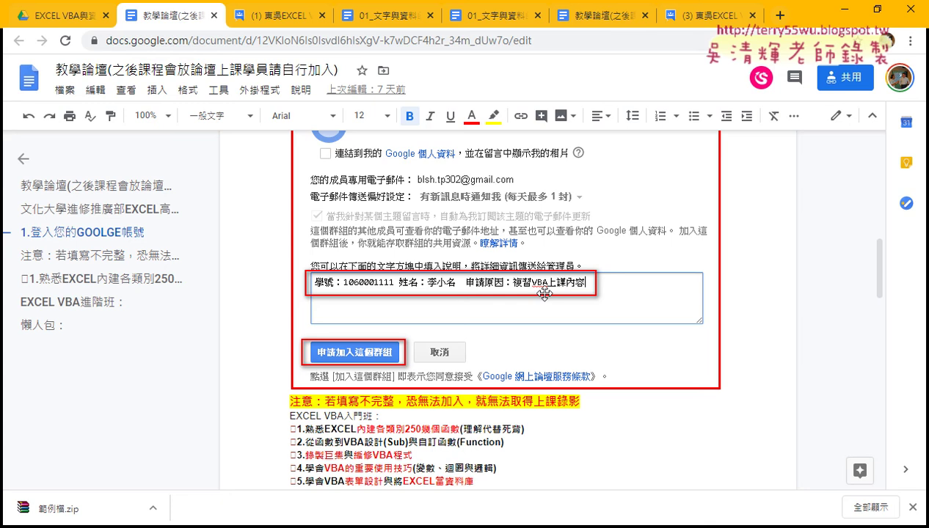
pyautogui.scroll(-2, 549, 308)
pyautogui.scroll(-2, 565, 367)
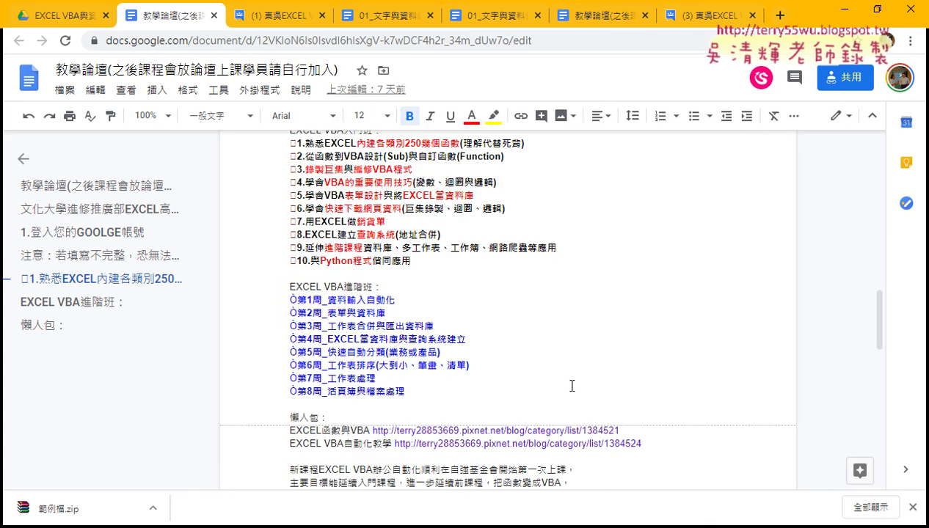
pyautogui.click(265, 16)
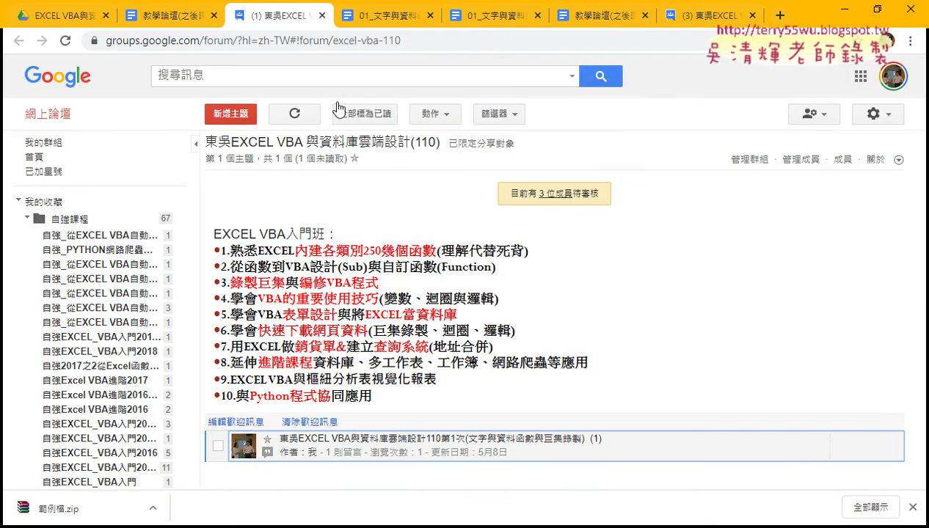
pyautogui.click(562, 202)
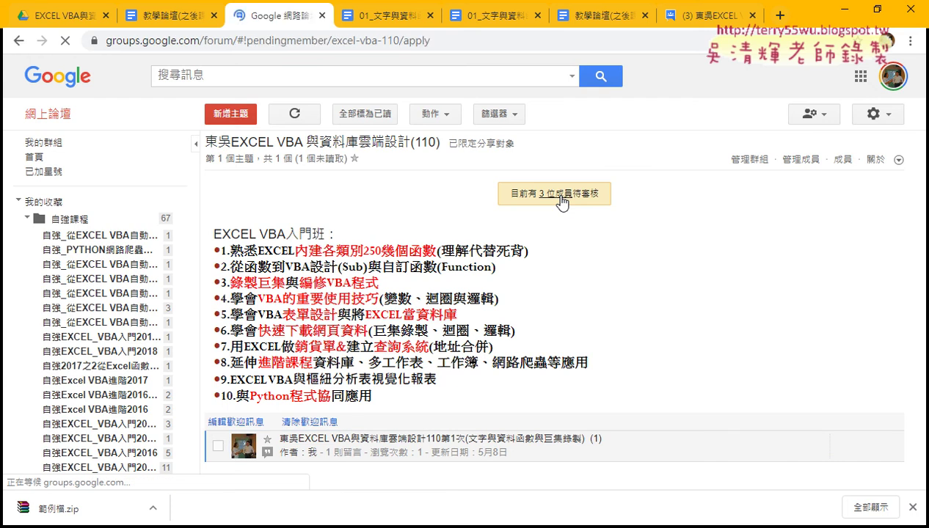
pyautogui.click(562, 195)
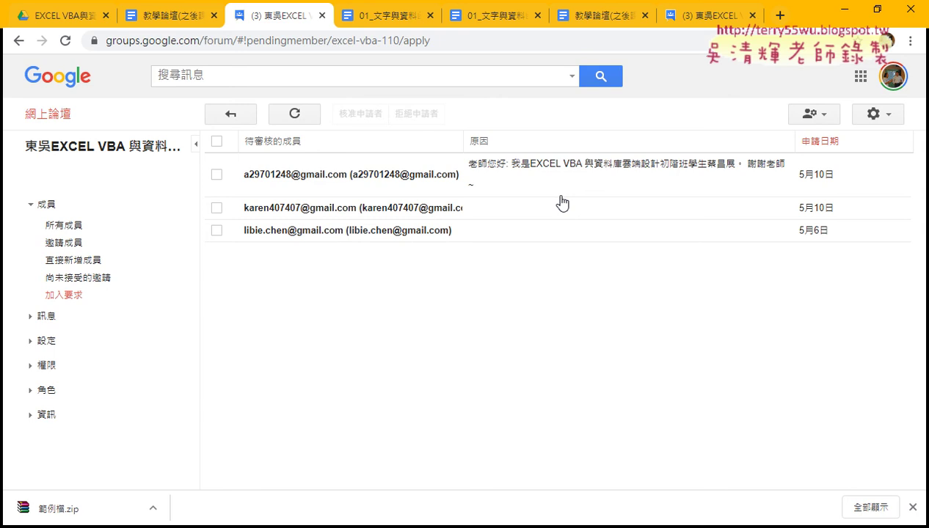
pyautogui.click(18, 46)
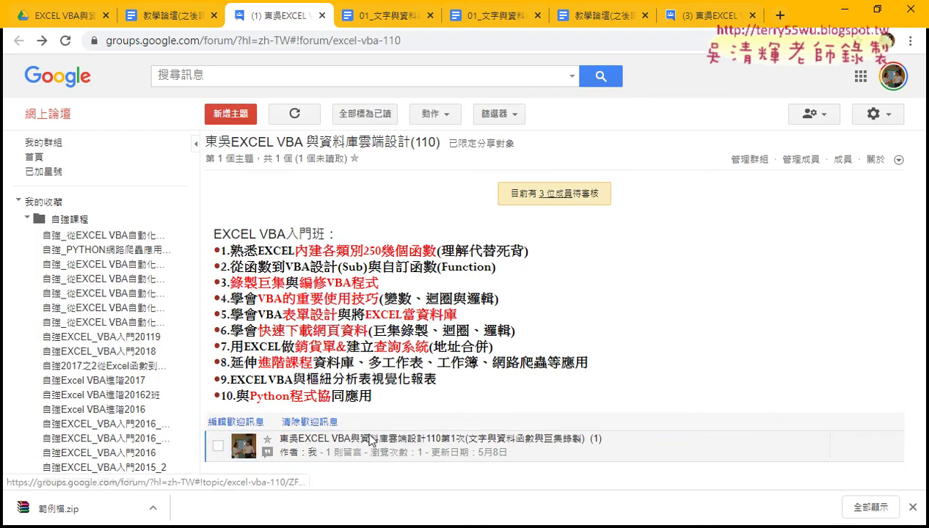
# Open the first-lesson topic and select its lesson list 01–10 and playlist address.
pyautogui.click(370, 440)
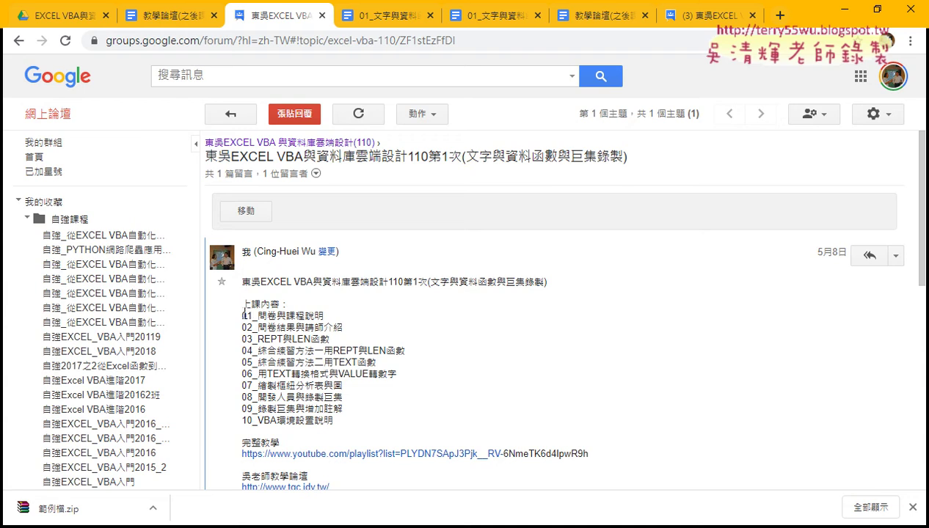
pyautogui.moveTo(244, 314); pyautogui.dragTo(341, 423)
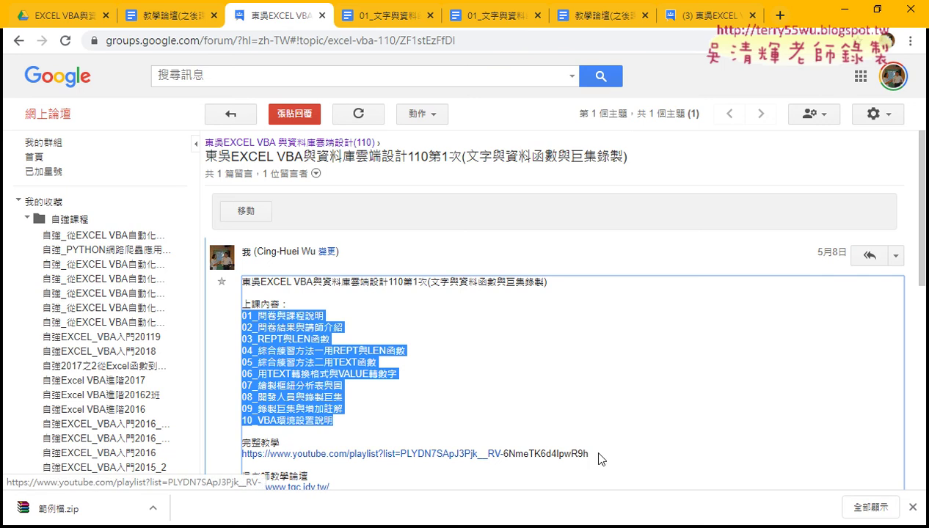
pyautogui.moveTo(594, 455); pyautogui.dragTo(309, 454)
# Open the YouTube playlist address in a new tab from its context menu.
pyautogui.click(312, 455)
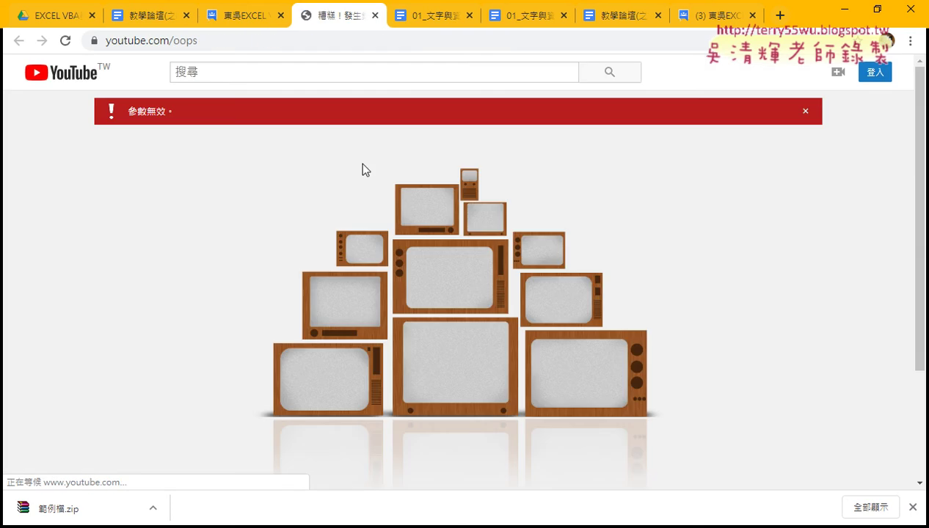
pyautogui.click(375, 15)
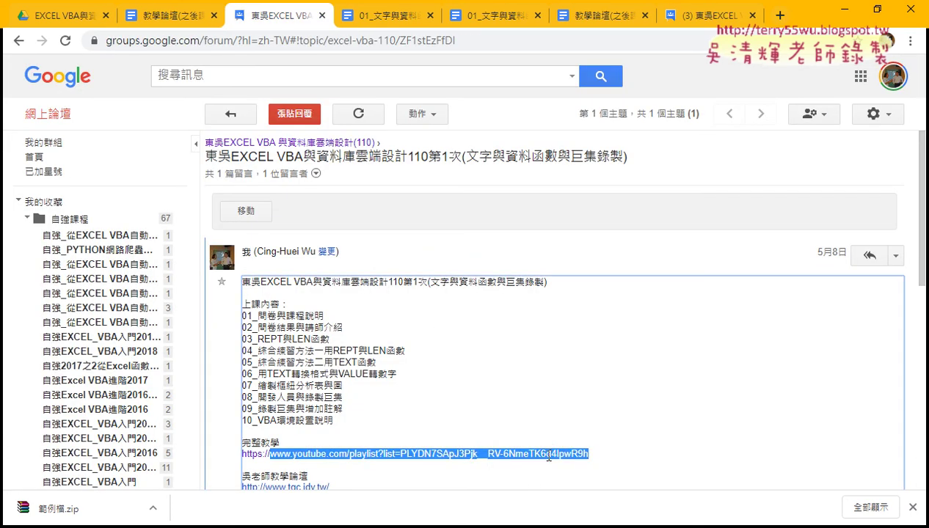
pyautogui.click(520, 462)
pyautogui.moveTo(596, 462); pyautogui.dragTo(245, 460)
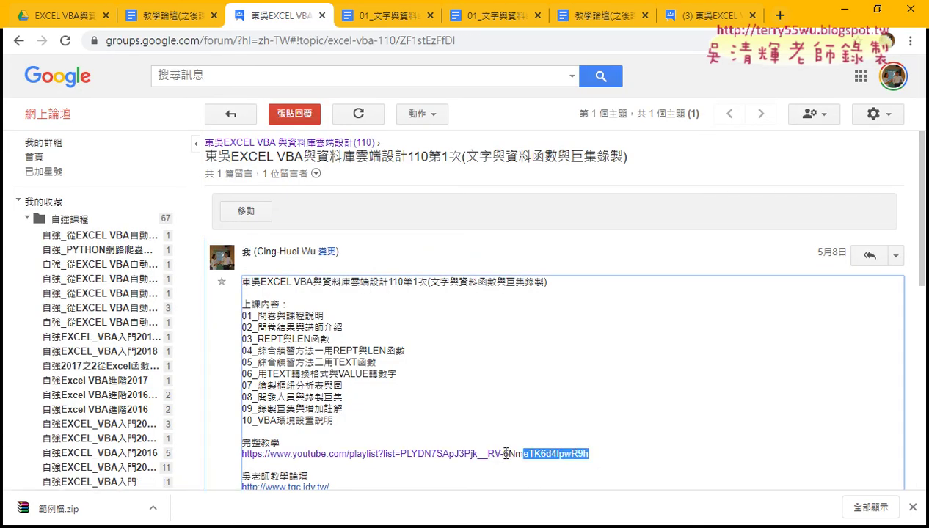
pyautogui.rightClick(307, 458)
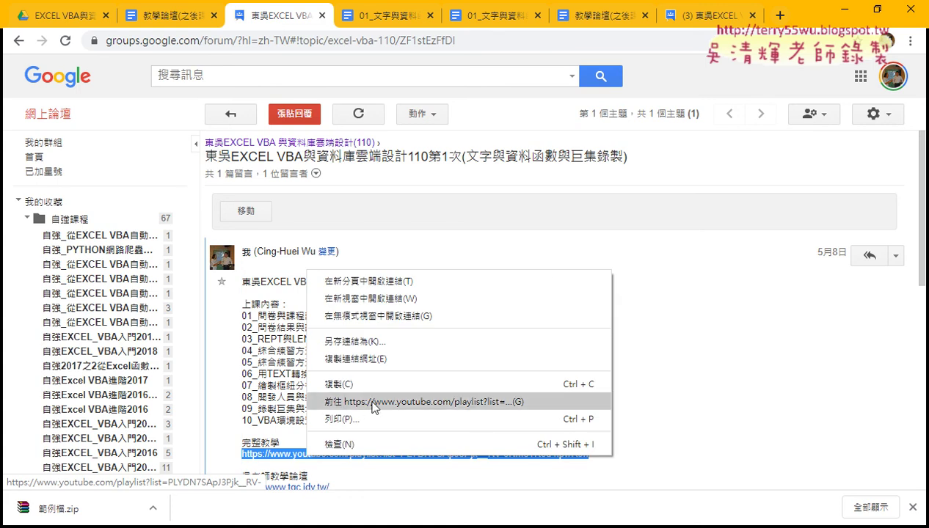
pyautogui.click(371, 402)
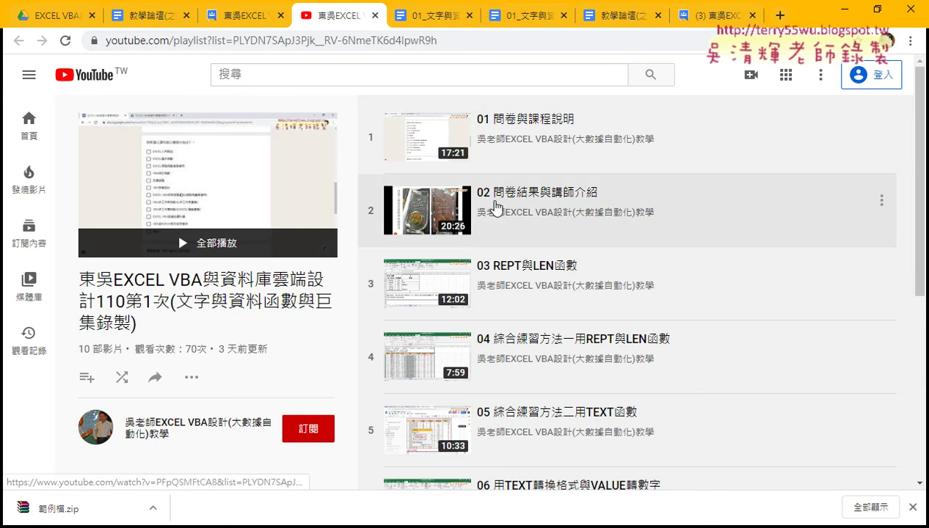
# Scroll the playlist down to lesson 10 VBA環境設置說明.
pyautogui.scroll(-3, 516, 321)
pyautogui.scroll(-2, 516, 321)
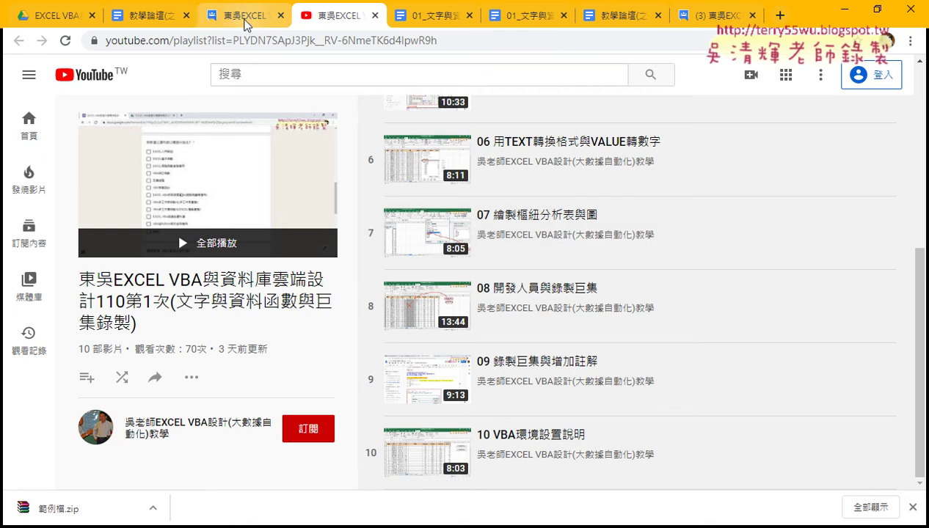
# Return the Google Groups forum to its topic list.
pyautogui.click(245, 22)
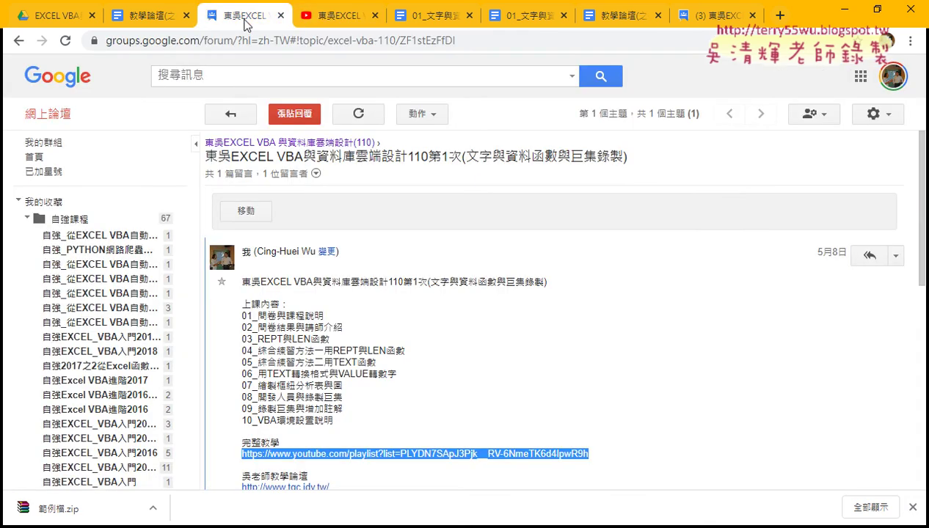
pyautogui.click(146, 19)
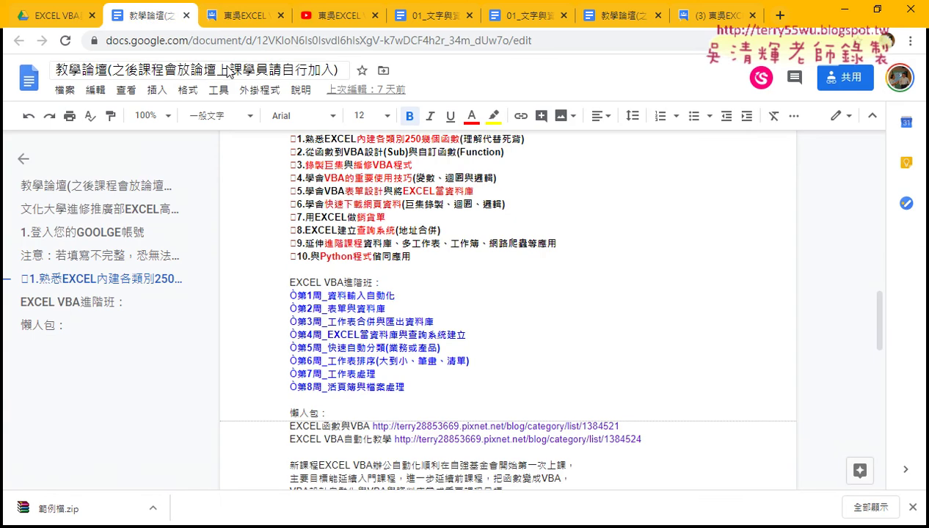
pyautogui.click(244, 15)
pyautogui.click(22, 41)
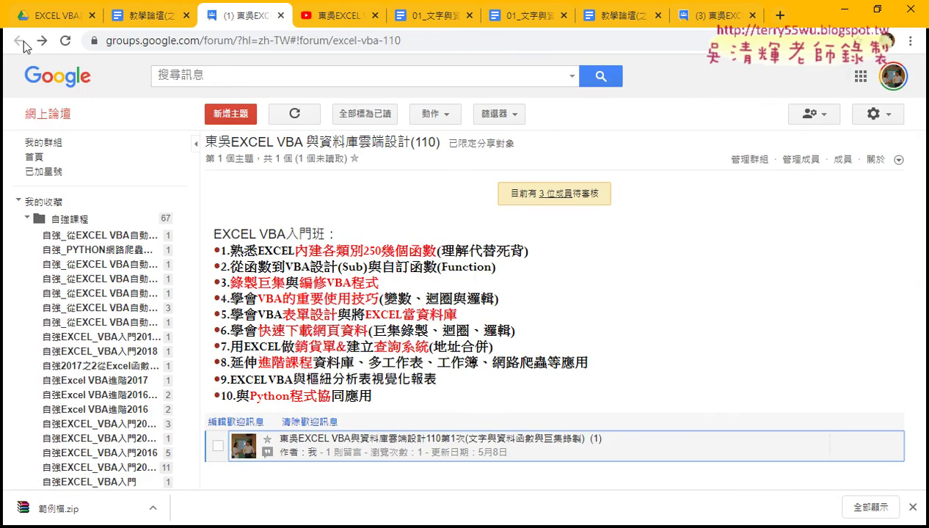
# Scroll the guide to the filled-in join-request form example, then bring up the group forum.
pyautogui.click(141, 18)
pyautogui.scroll(-10, 447, 199)
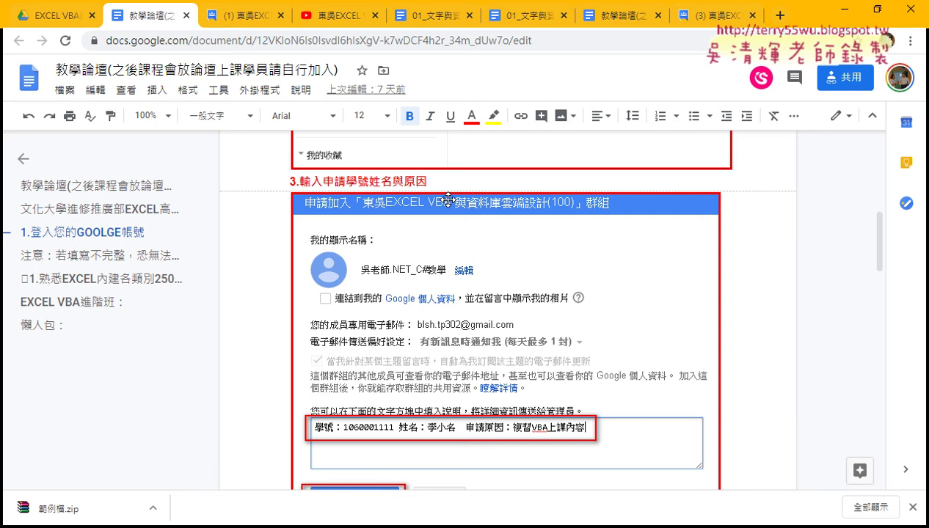
pyautogui.scroll(3, 448, 200)
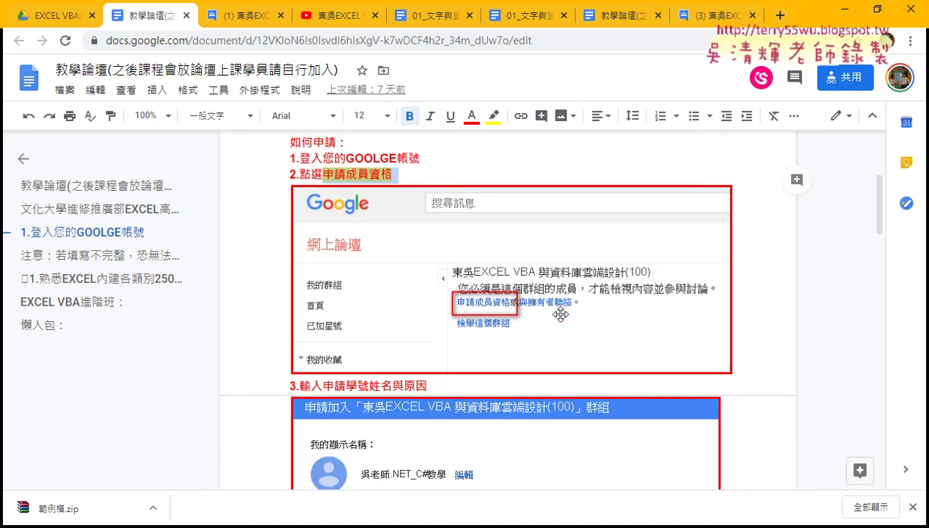
pyautogui.scroll(-3, 560, 314)
pyautogui.scroll(-1, 560, 315)
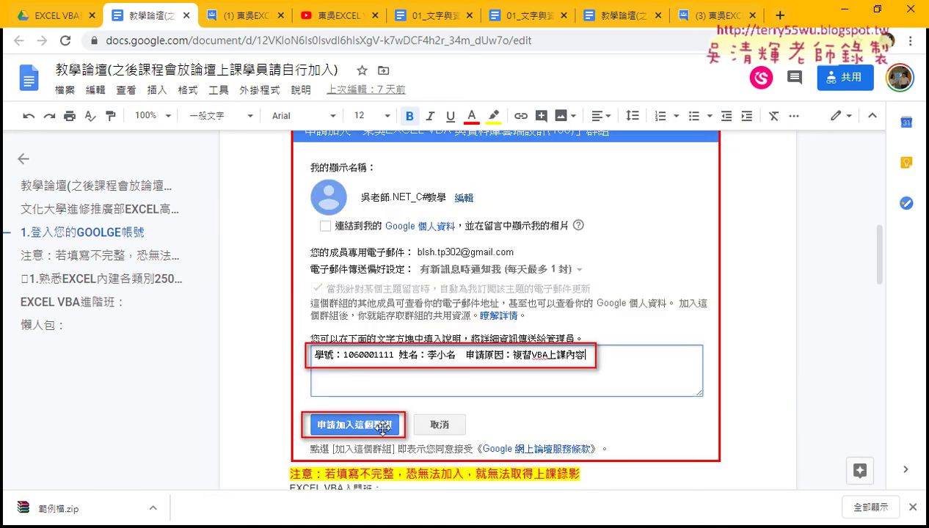
pyautogui.click(250, 13)
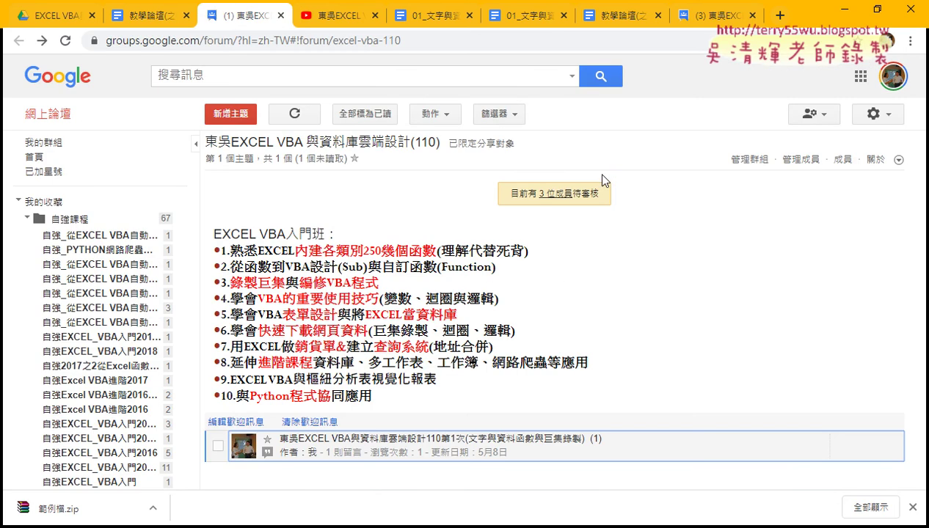
# Open the pending membership requests and tick all four applicants.
pyautogui.click(557, 195)
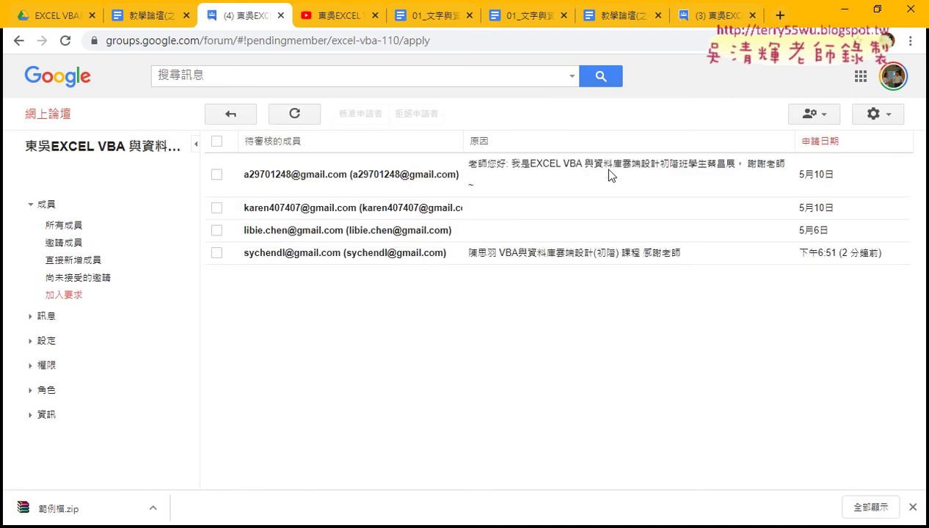
pyautogui.moveTo(707, 164); pyautogui.dragTo(735, 164)
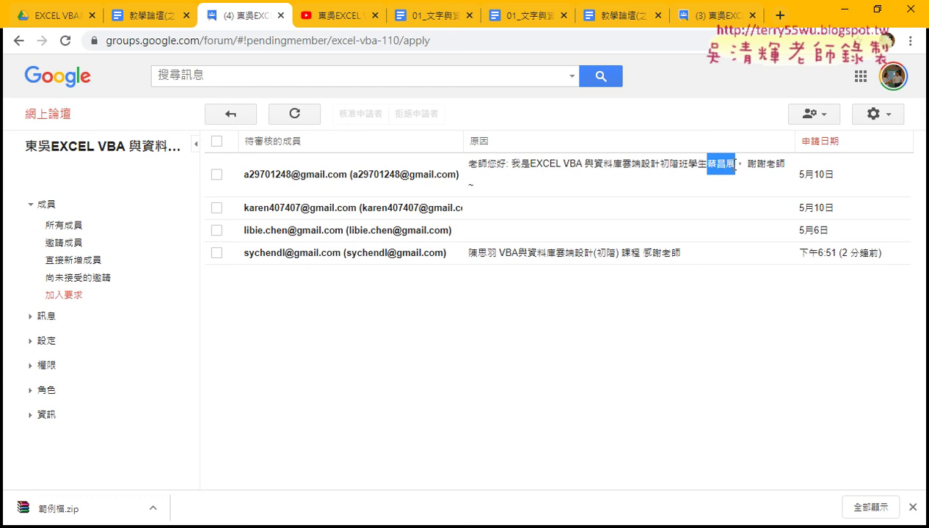
pyautogui.click(217, 174)
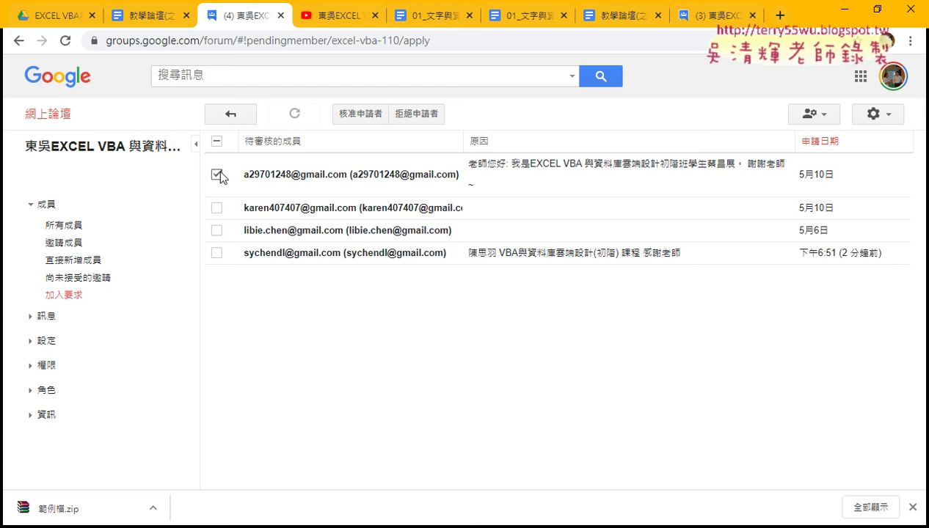
pyautogui.click(217, 252)
pyautogui.click(216, 207)
pyautogui.click(217, 231)
# Approve the selected membership requests and return to the forum page.
pyautogui.click(358, 118)
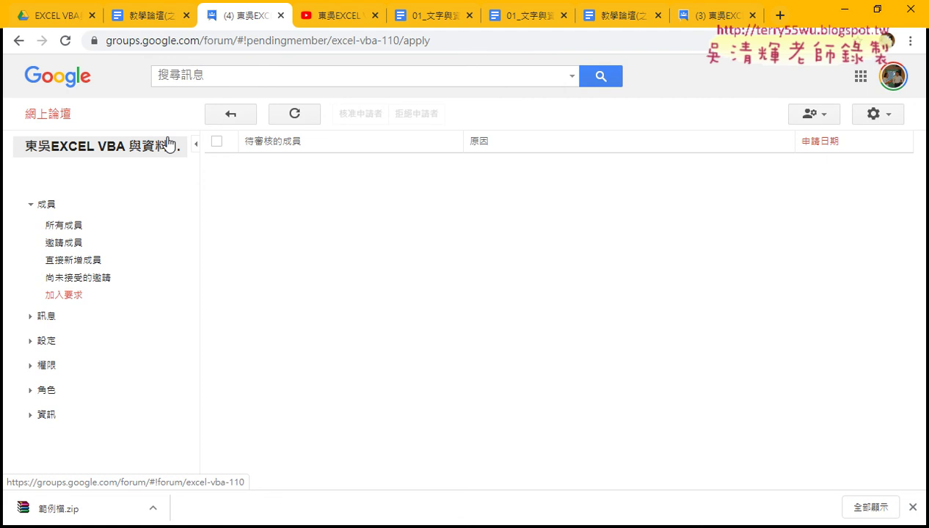
pyautogui.click(11, 42)
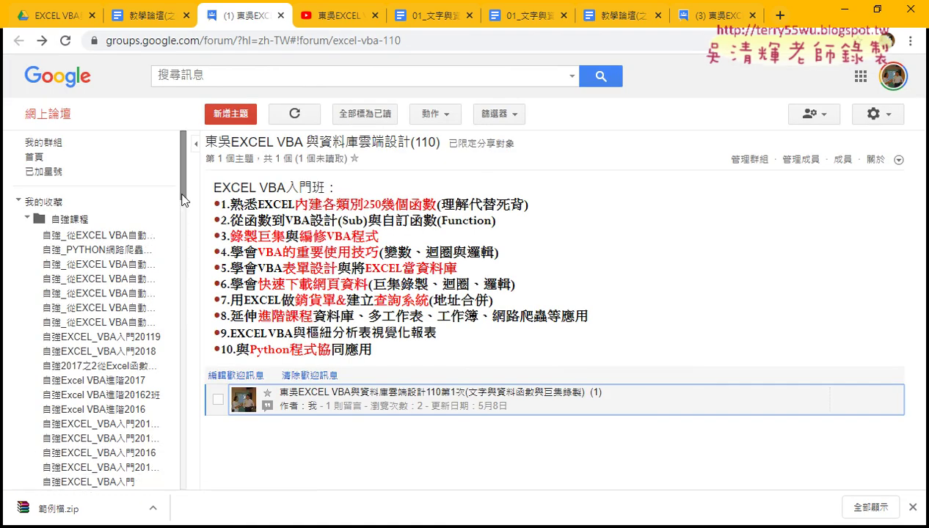
pyautogui.moveTo(181, 196)
pyautogui.mouseDown()
pyautogui.moveTo(182, 417)
pyautogui.moveTo(182, 147)
pyautogui.mouseUp()
# Review the 教學論壇 join-request form example in Google Docs, then return to the Excel workbook.
pyautogui.click(160, 13)
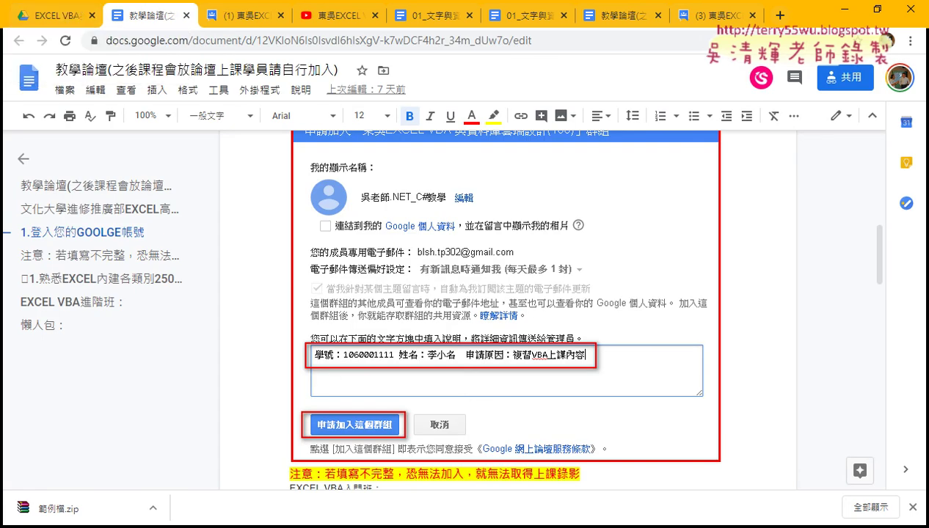
pyautogui.click(303, 470)
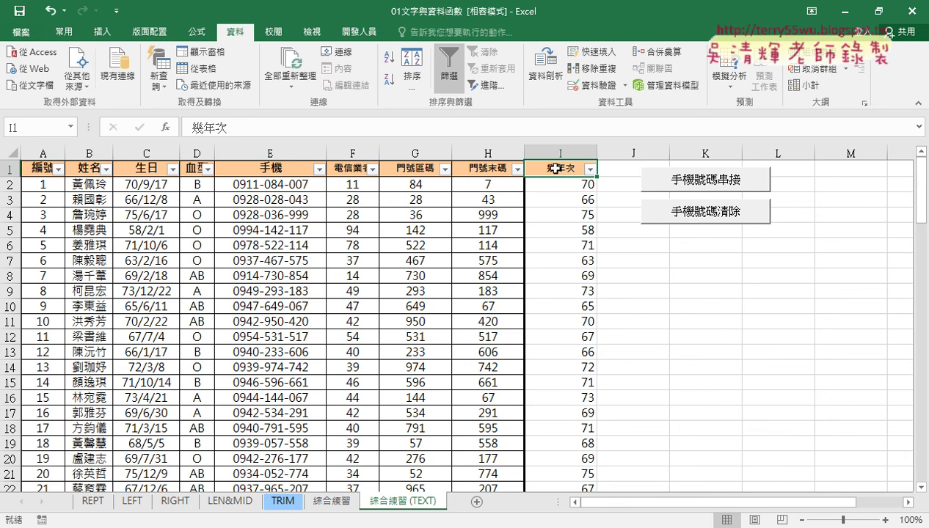
# Turn on 篩選 filtering for the member table headers, circling it with pen annotations, then clearing them.
pyautogui.click(449, 77)
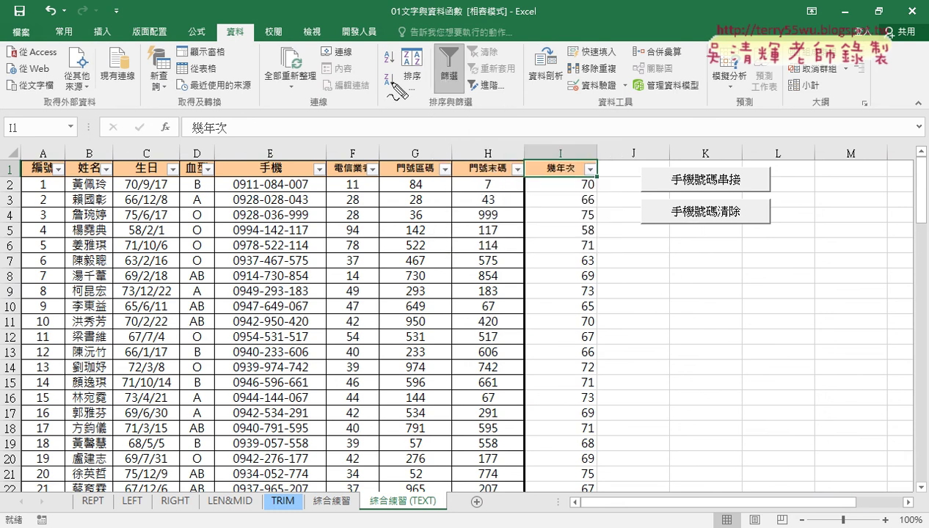
pyautogui.moveTo(251, 46); pyautogui.dragTo(275, 29)
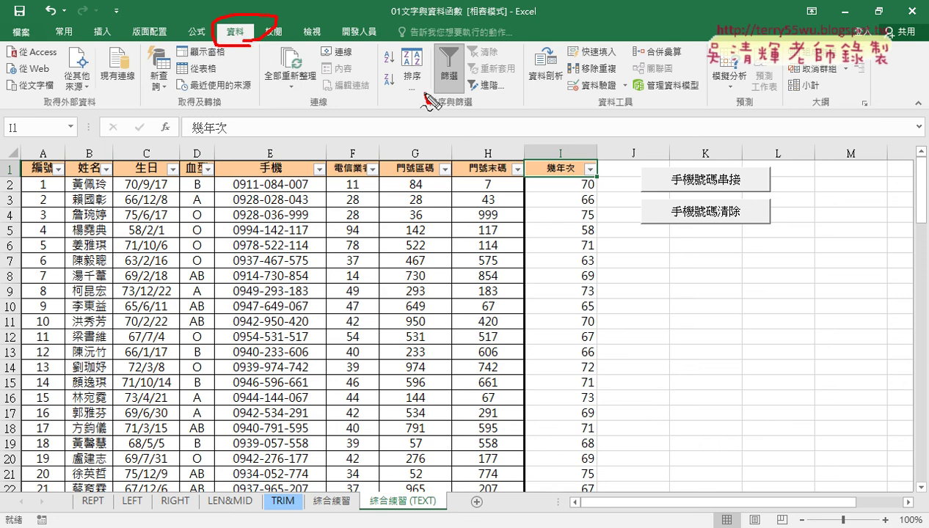
pyautogui.moveTo(446, 103); pyautogui.dragTo(464, 94)
pyautogui.moveTo(278, 50)
pyautogui.mouseDown()
pyautogui.moveTo(366, 80)
pyautogui.moveTo(415, 75)
pyautogui.mouseUp()
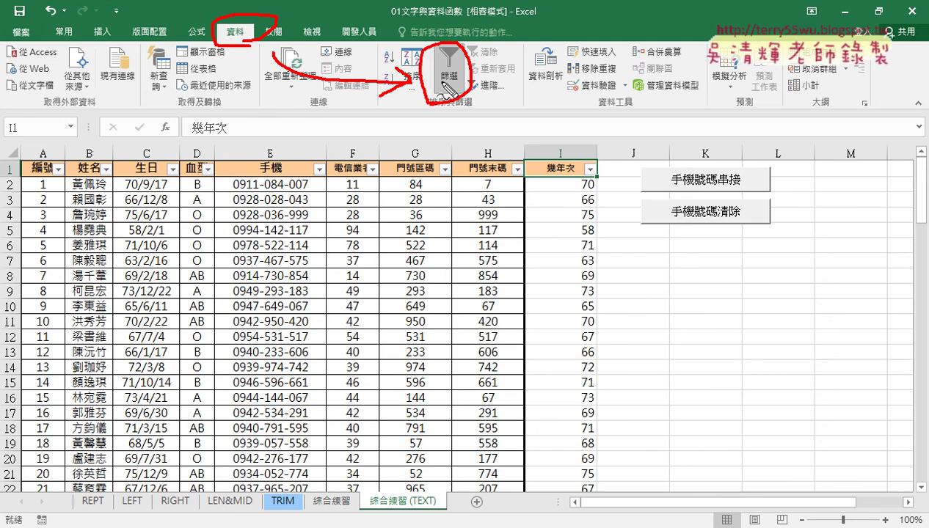
pyautogui.press('Escape')
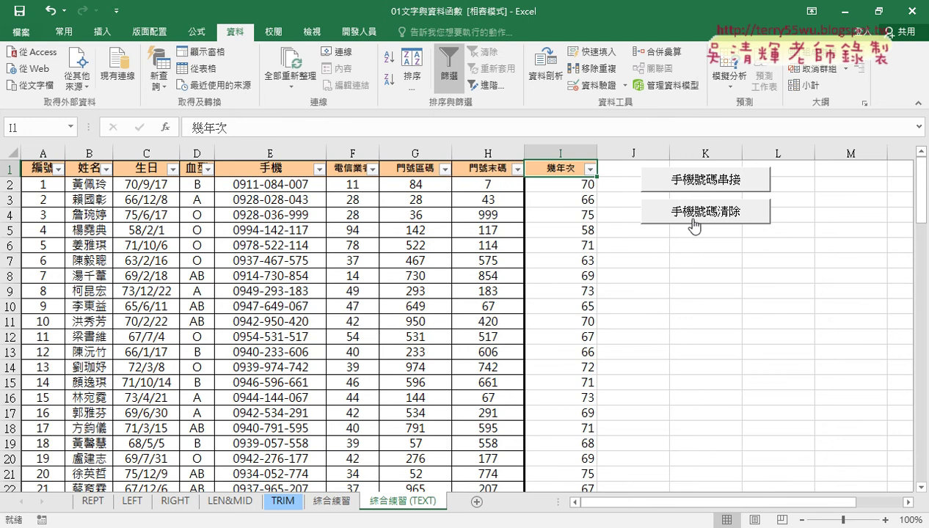
# Show the 開發人員 tab and open Excel Options at the 自訂功能區 page.
pyautogui.click(361, 34)
pyautogui.click(116, 10)
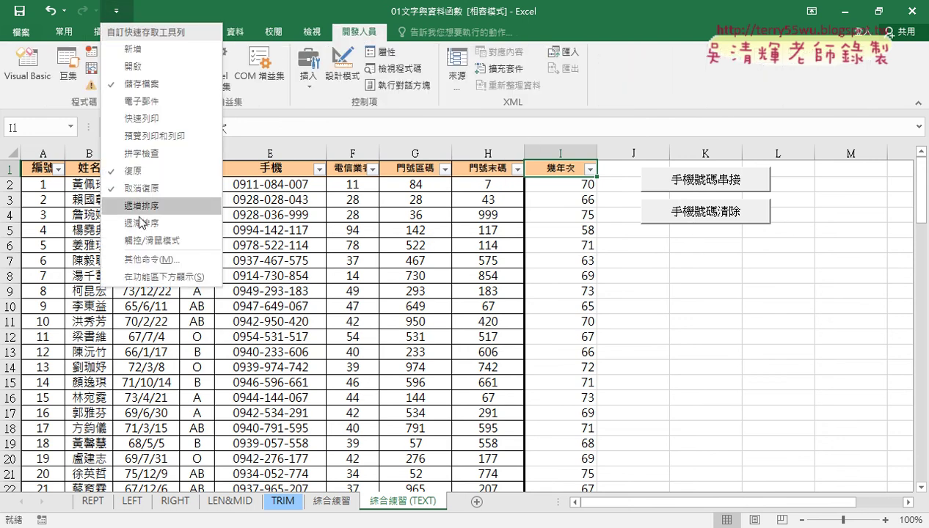
pyautogui.click(147, 260)
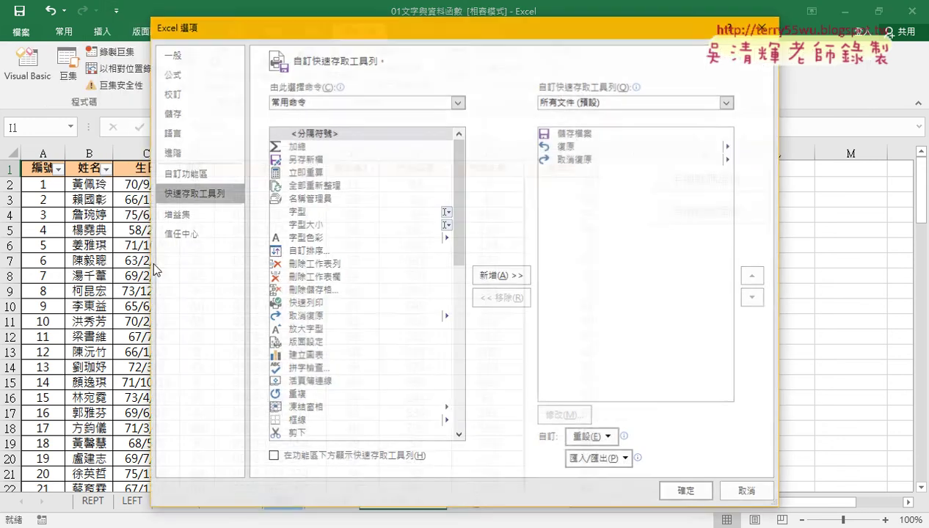
pyautogui.click(207, 176)
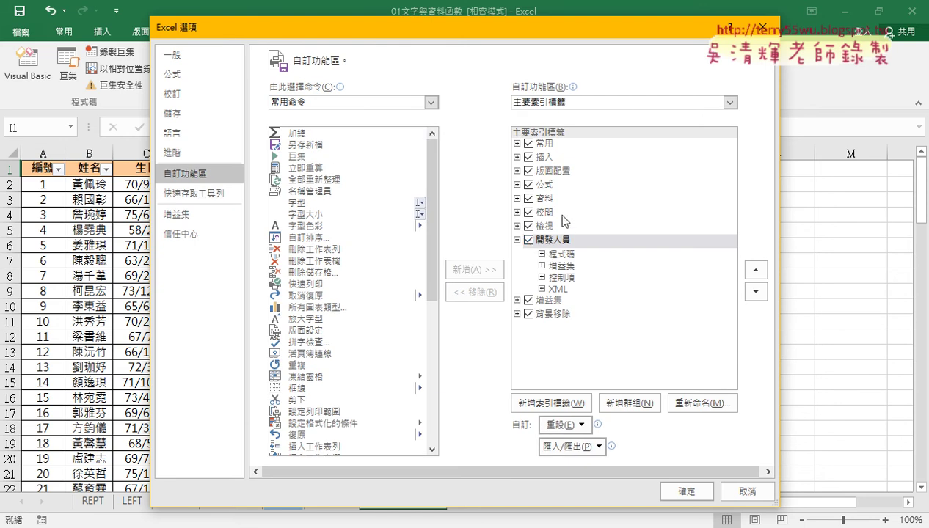
# Annotate the ticked 開發人員 entry linking it to the ribbon tab, then close Options.
pyautogui.moveTo(490, 36); pyautogui.dragTo(488, 92)
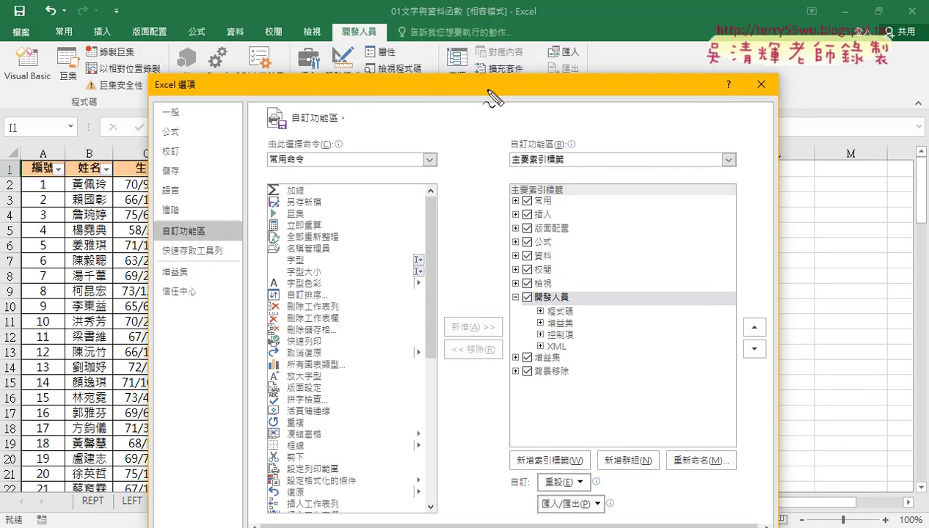
pyautogui.moveTo(575, 303); pyautogui.dragTo(587, 289)
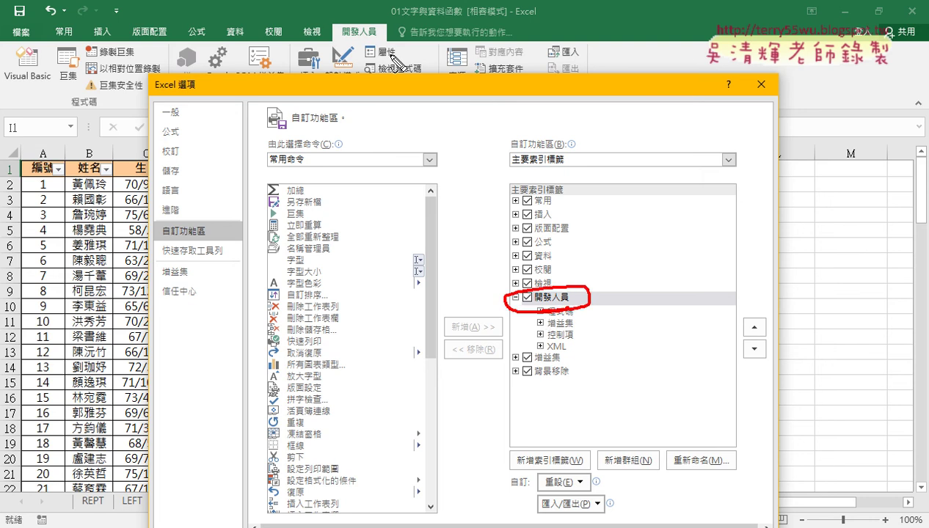
pyautogui.moveTo(389, 23); pyautogui.dragTo(387, 33)
pyautogui.moveTo(583, 290)
pyautogui.mouseDown()
pyautogui.moveTo(386, 77)
pyautogui.moveTo(378, 41)
pyautogui.mouseUp()
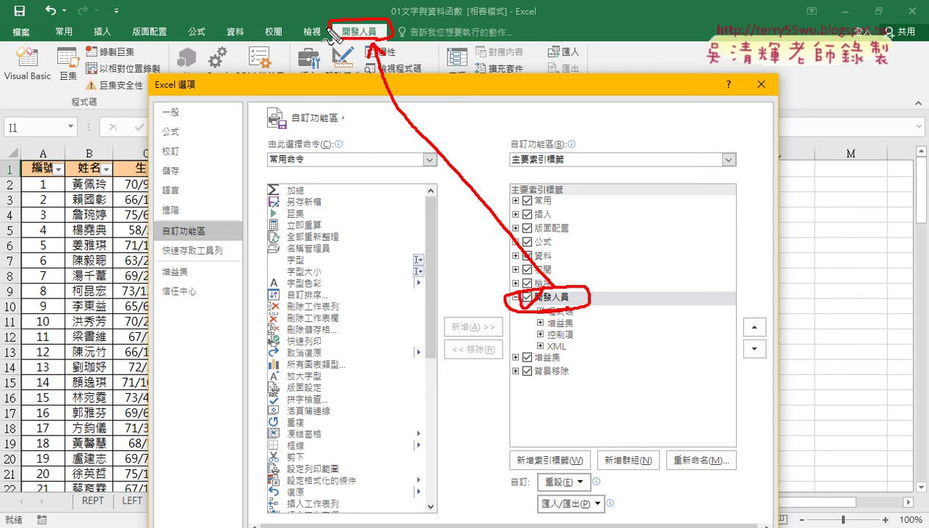
pyautogui.press('Escape')
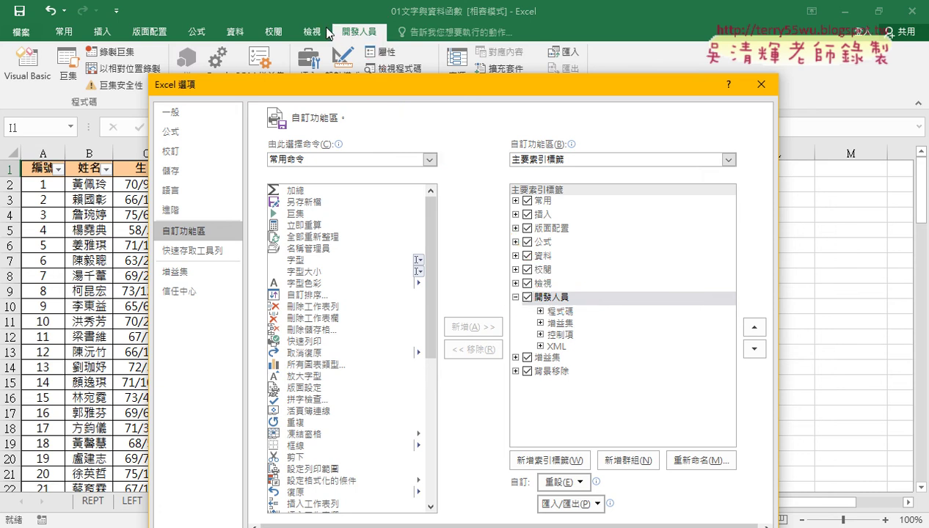
pyautogui.click(759, 86)
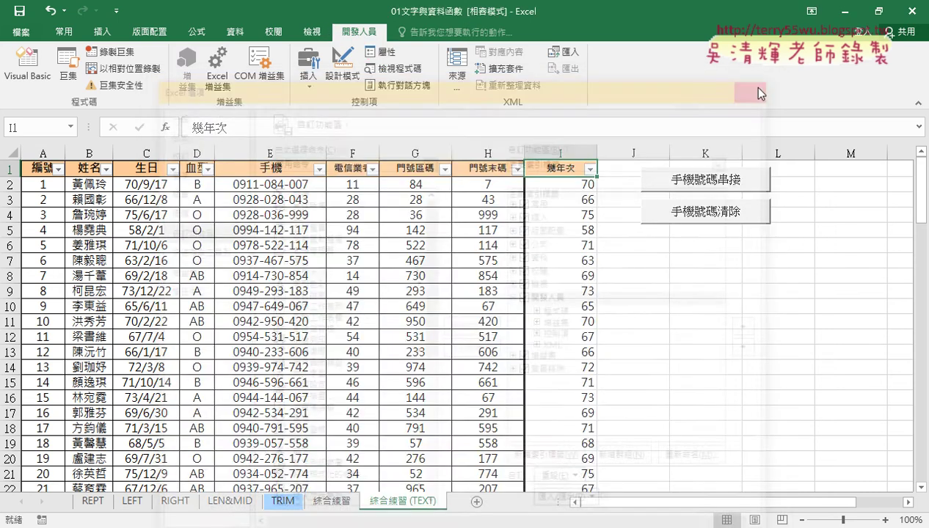
# Run 手機號碼清除 to empty column E, run 手機號碼串接 to rebuild it, and inspect E2's formula.
pyautogui.click(709, 214)
pyautogui.click(709, 184)
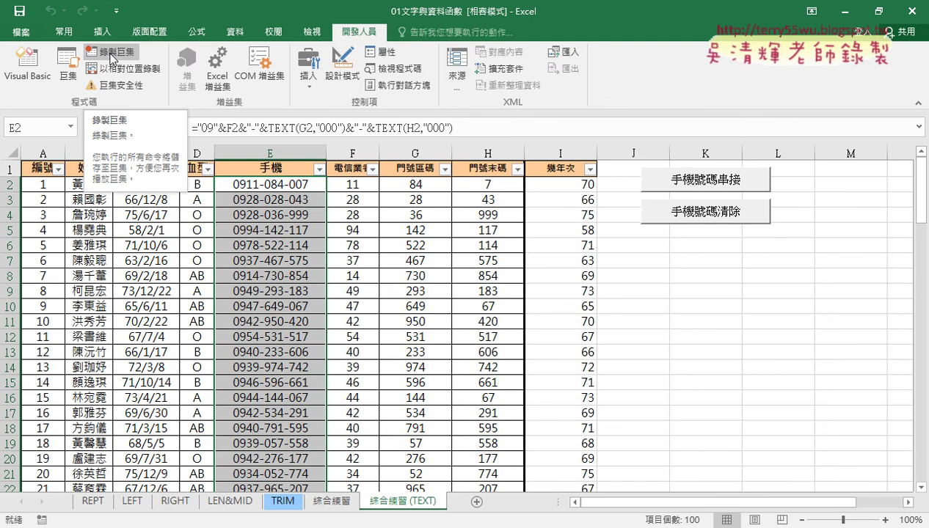
pyautogui.click(722, 352)
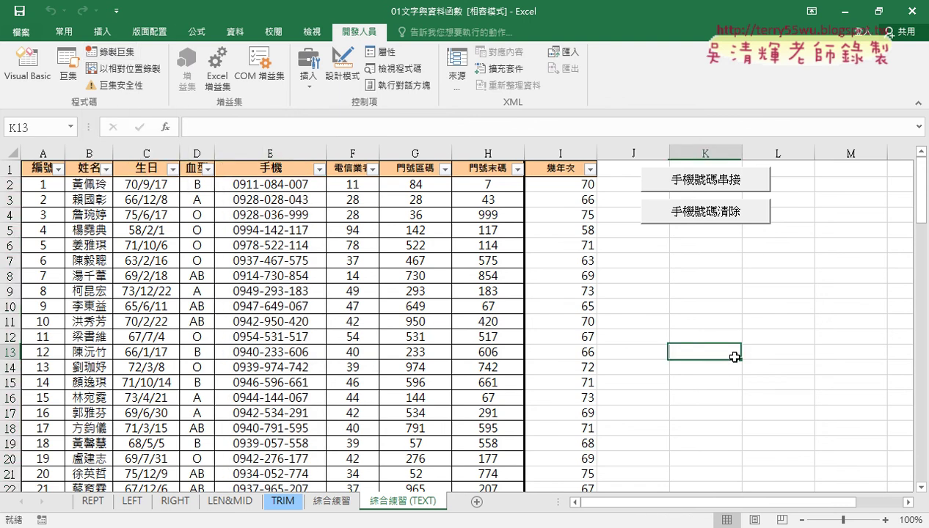
pyautogui.click(287, 186)
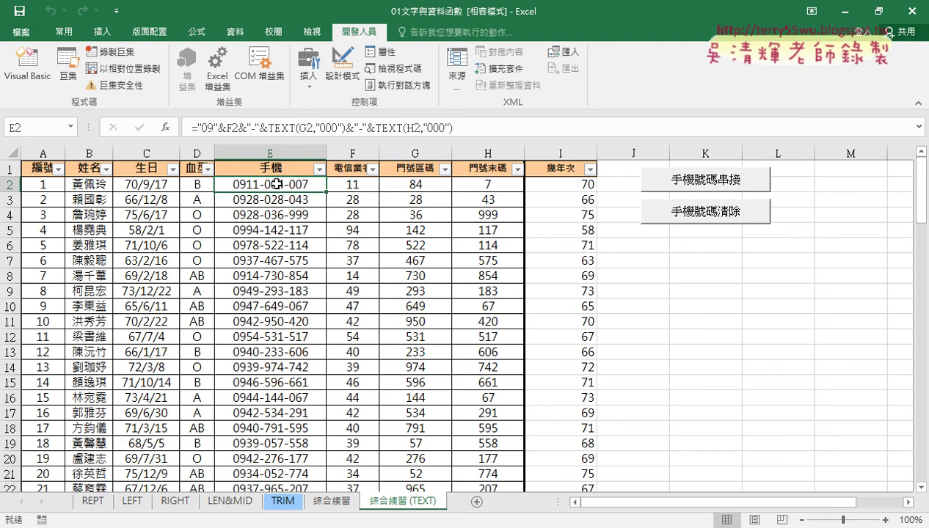
# Rerun the 手機號碼清除 and 手機號碼串接 buttons to clear and refill column E.
pyautogui.click(303, 87)
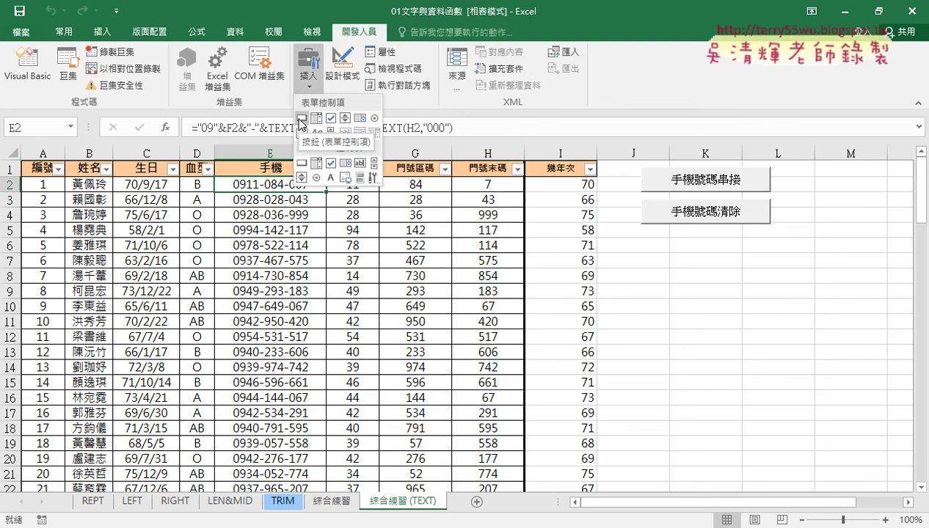
pyautogui.click(729, 217)
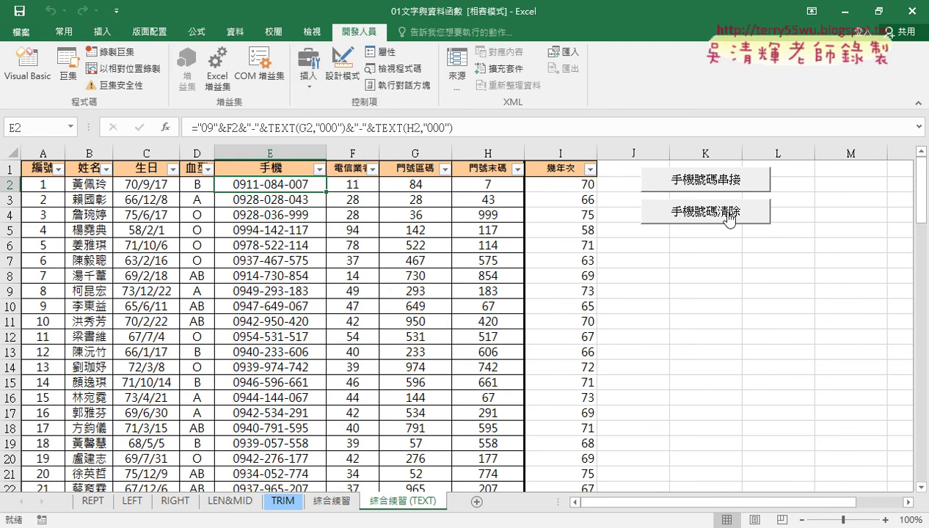
pyautogui.click(728, 218)
pyautogui.click(695, 187)
# Check the macro assigned to the 手機號碼串接 button, then open its code via Macros > Edit.
pyautogui.rightClick(695, 186)
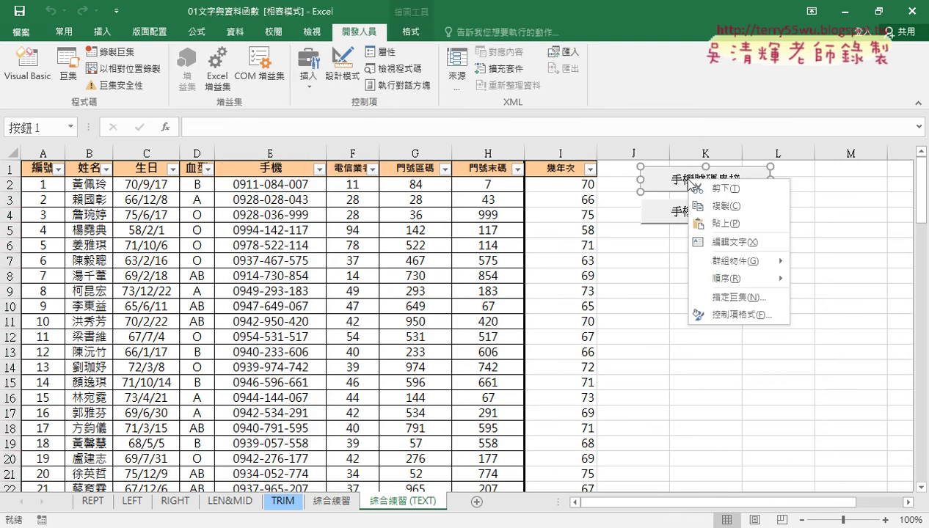
pyautogui.click(723, 309)
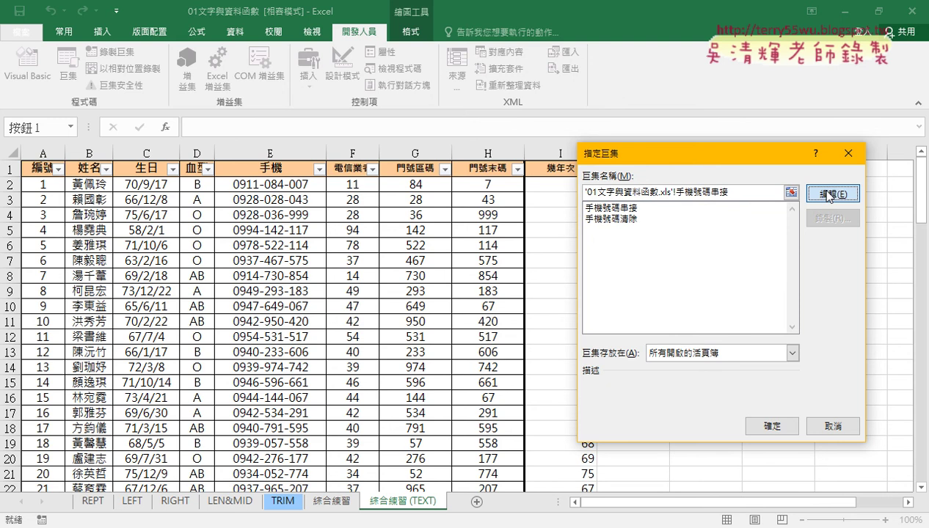
pyautogui.click(848, 153)
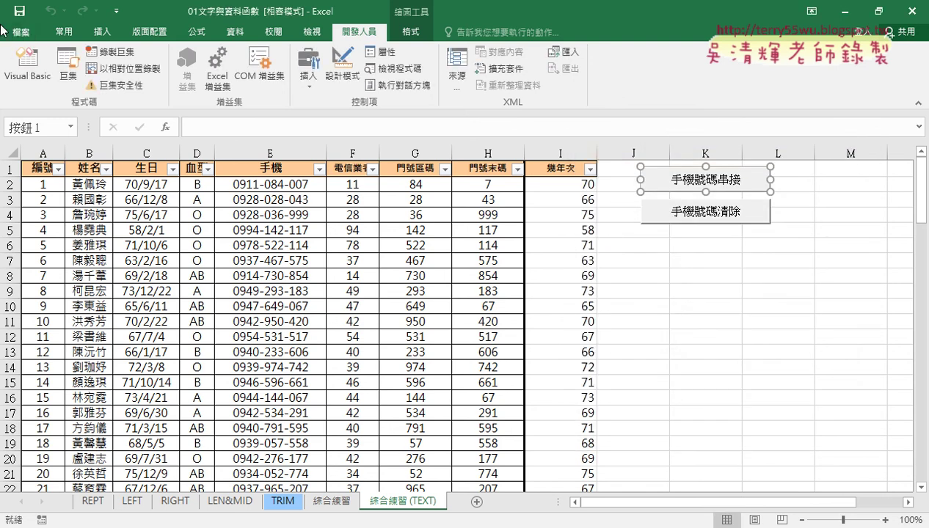
pyautogui.click(67, 69)
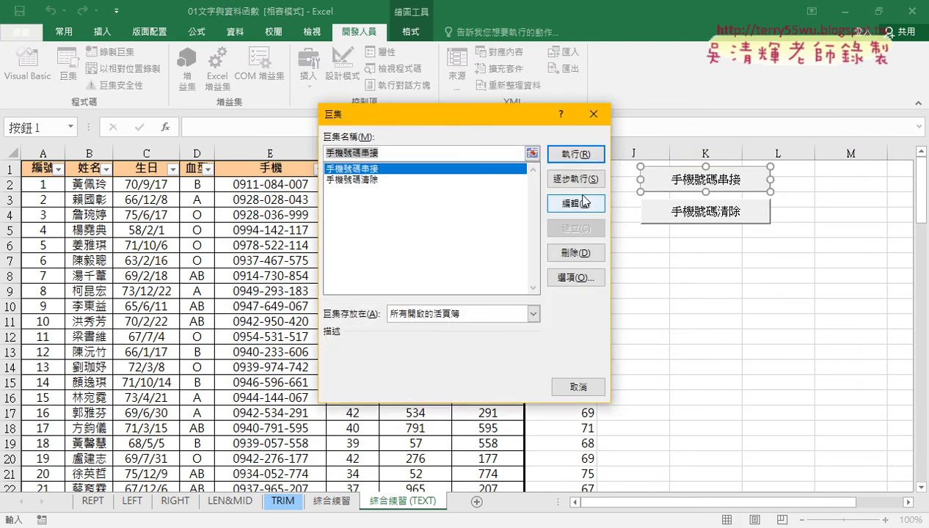
pyautogui.click(582, 201)
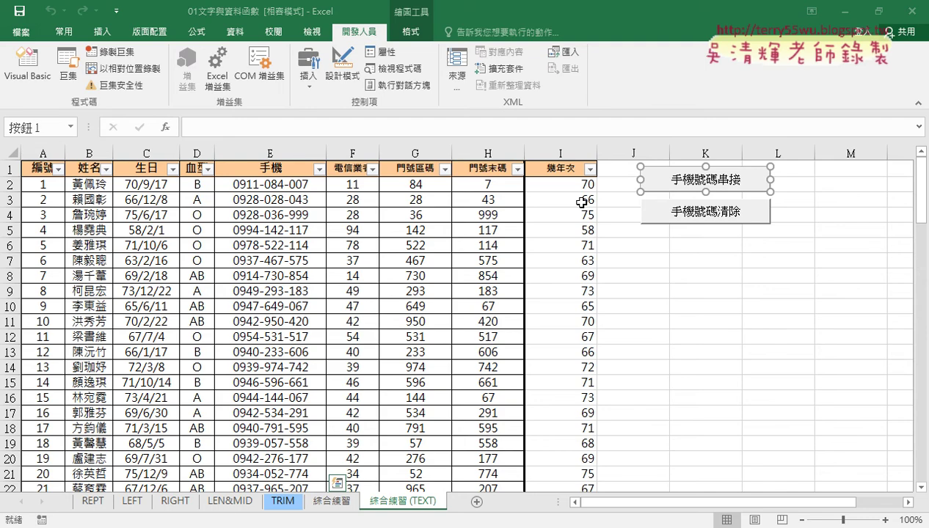
pyautogui.click(28, 68)
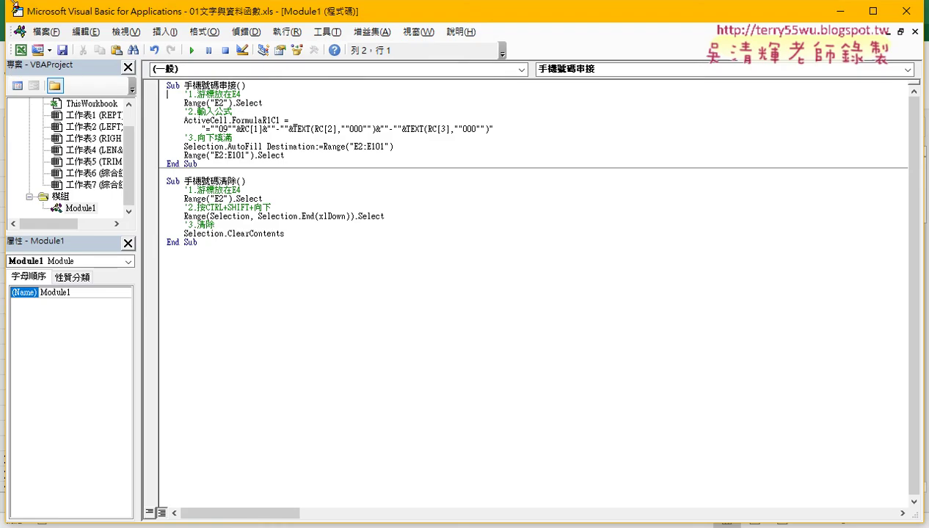
# Set the VBA code font size to 12 under Tools > Options > Editor Format.
pyautogui.moveTo(15, 6)
pyautogui.mouseDown()
pyautogui.moveTo(274, 127)
pyautogui.moveTo(152, 77)
pyautogui.mouseUp()
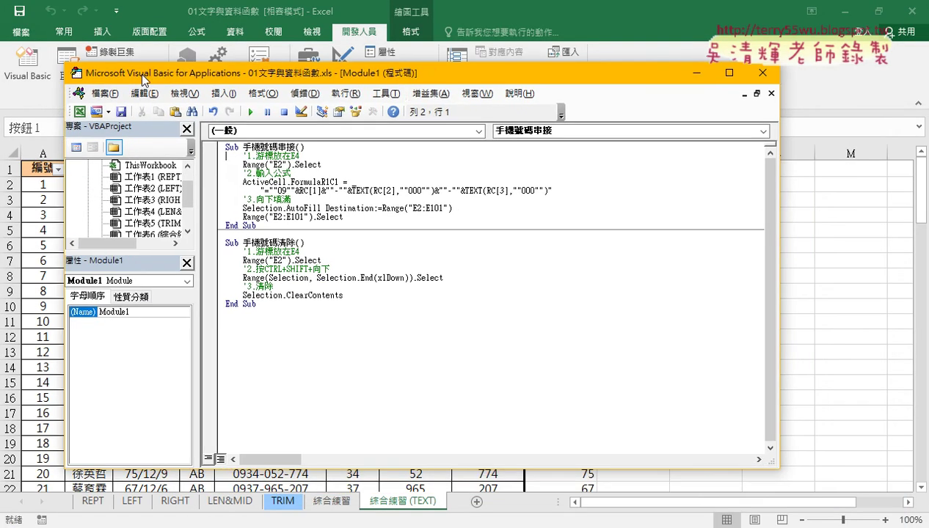
pyautogui.click(384, 94)
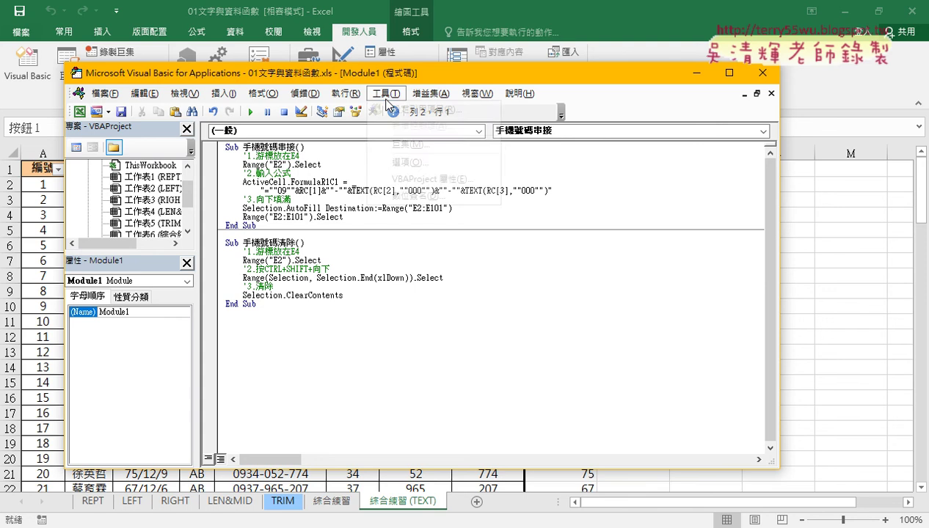
pyautogui.click(400, 163)
pyautogui.click(396, 134)
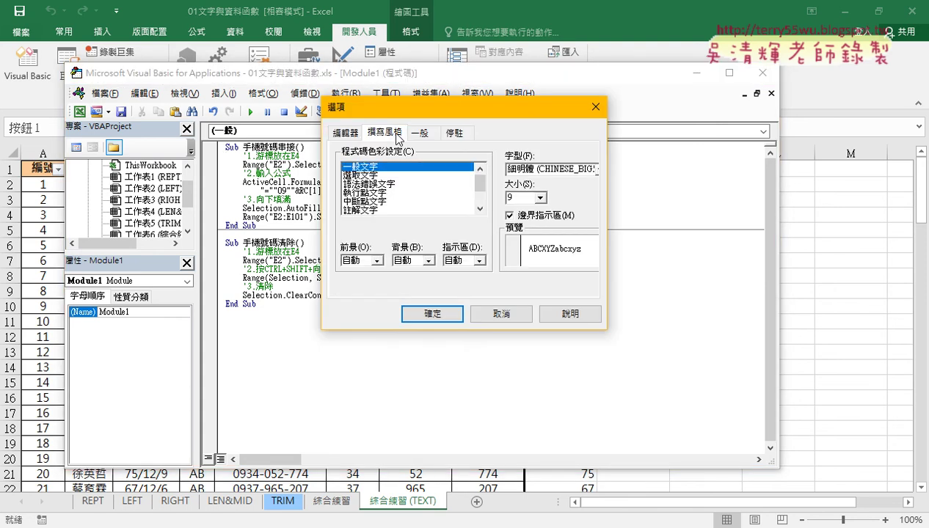
pyautogui.click(540, 198)
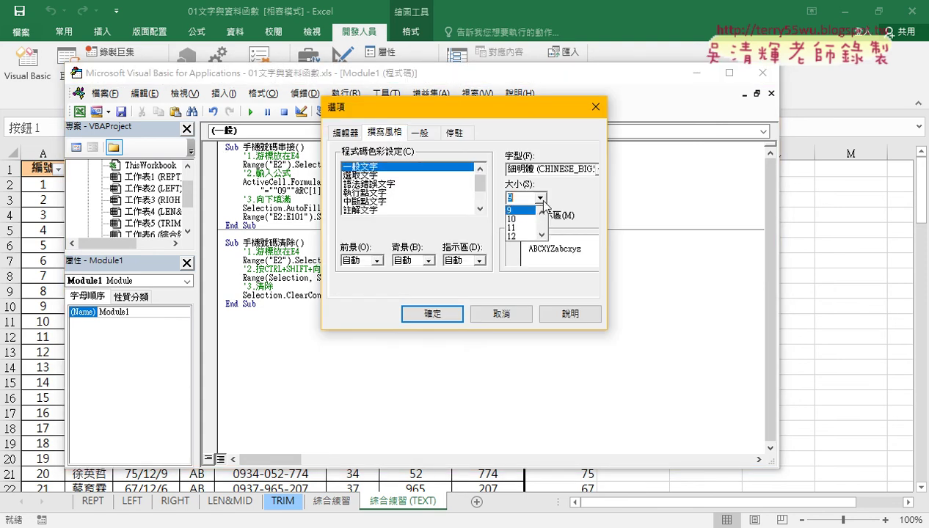
pyautogui.click(526, 237)
pyautogui.click(433, 311)
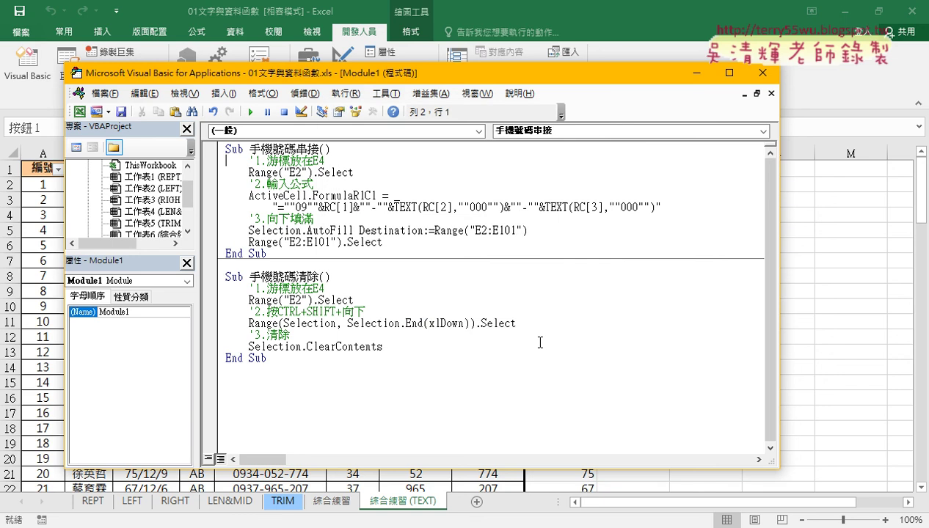
pyautogui.moveTo(324, 160); pyautogui.dragTo(224, 160)
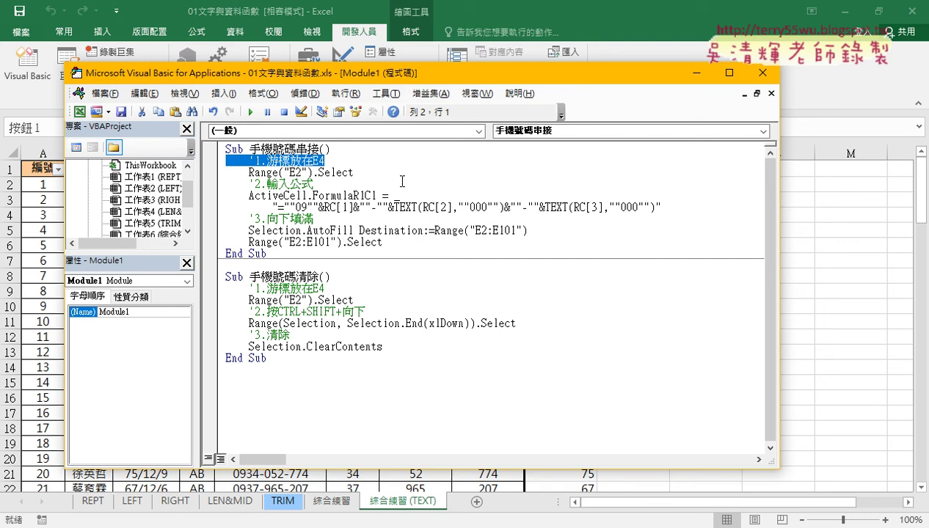
pyautogui.moveTo(356, 172); pyautogui.dragTo(221, 160)
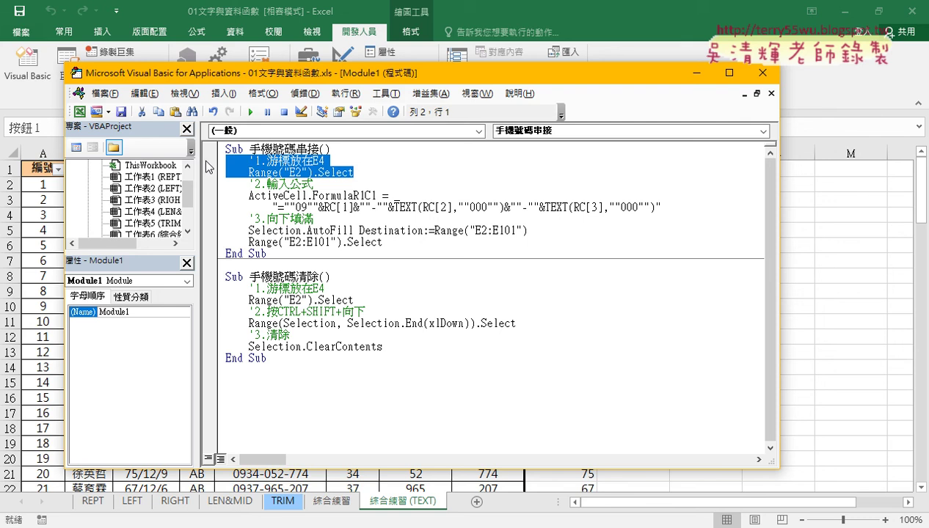
# Highlight Range("E2") in the code and enlarge the Project Explorer to show every sheet and Module1.
pyautogui.moveTo(248, 172); pyautogui.dragTo(313, 173)
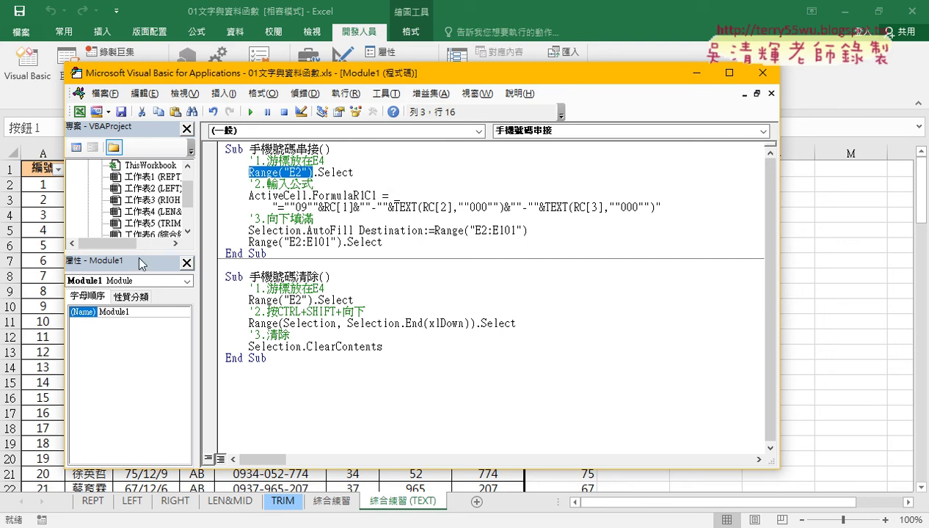
pyautogui.moveTo(142, 264); pyautogui.dragTo(140, 321)
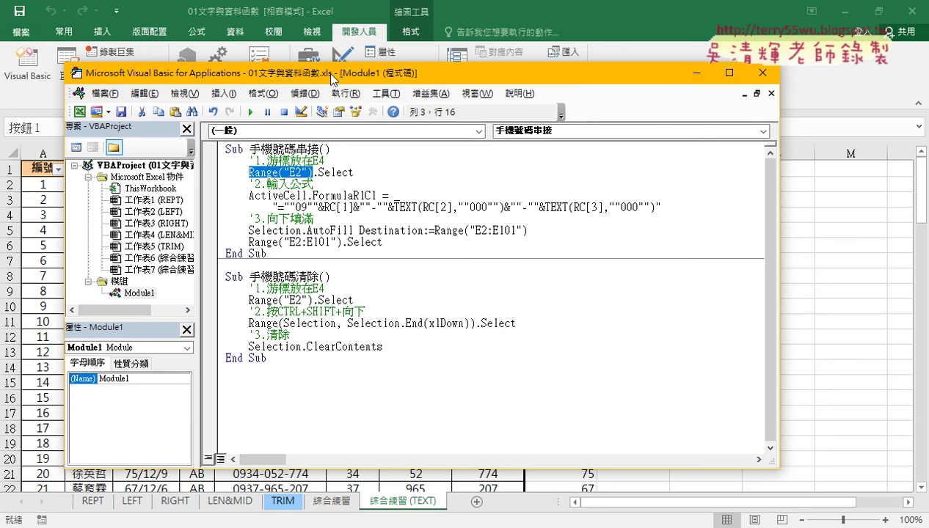
pyautogui.moveTo(332, 79); pyautogui.dragTo(412, 73)
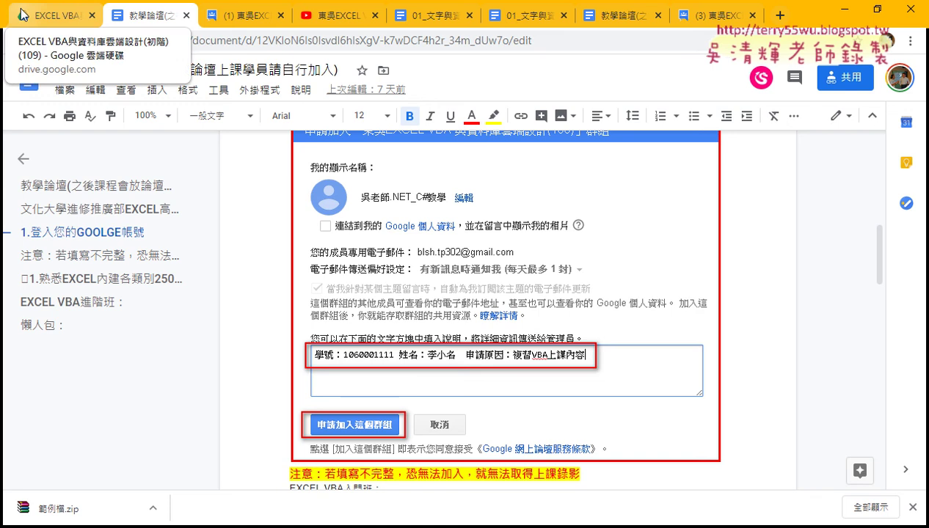
# Open 01_文字與資料函數程式碼.docx from the 01_文字與資料函數 folder in Google Drive.
pyautogui.click(23, 15)
pyautogui.doubleClick(261, 183)
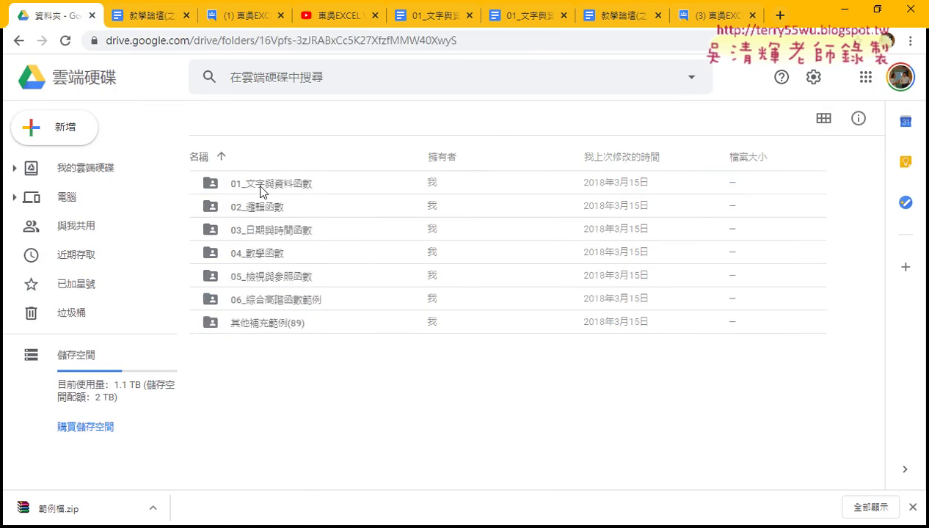
pyautogui.doubleClick(264, 188)
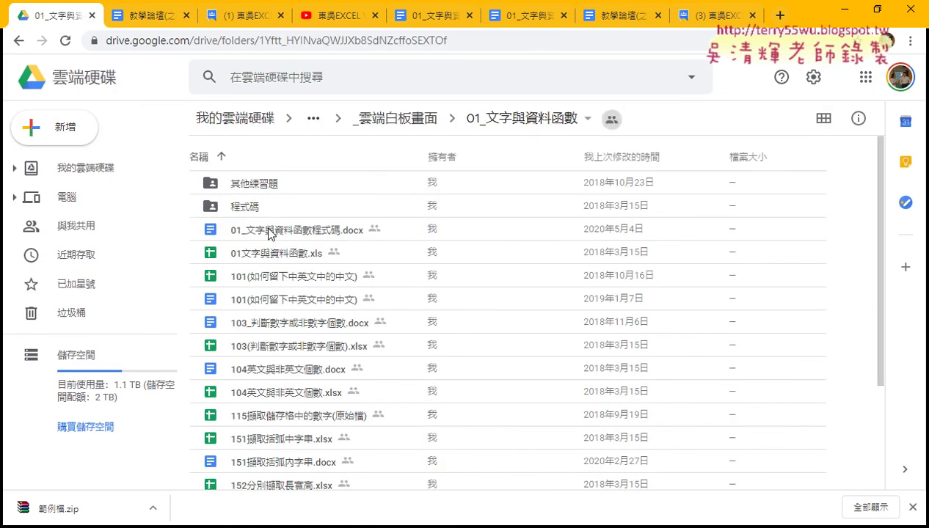
pyautogui.doubleClick(269, 232)
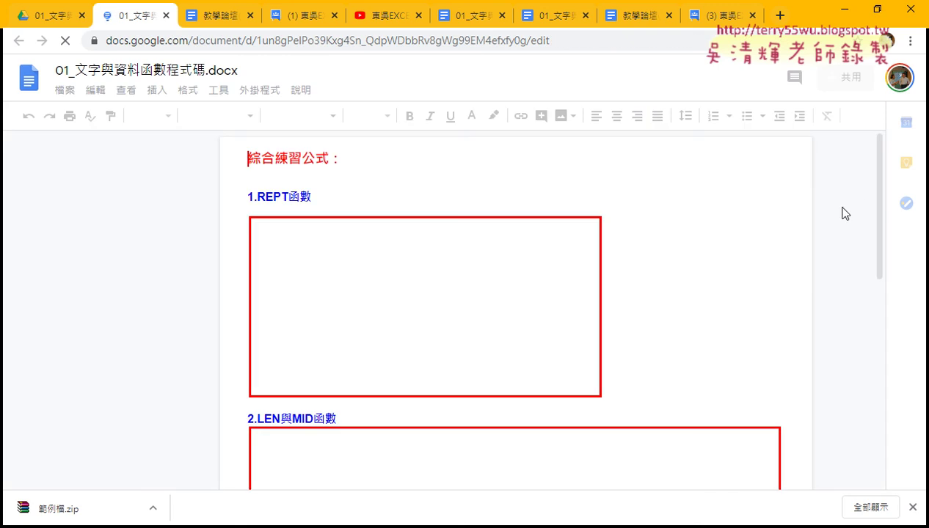
# Scroll to section 3.查看VBA程式碼，並加上註解 showing both macros' annotated code.
pyautogui.scroll(-4, 884, 220)
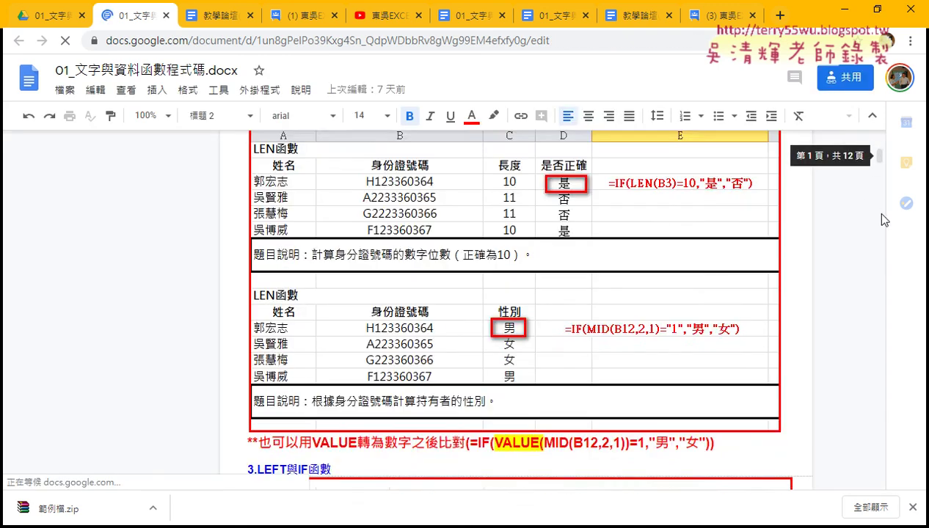
pyautogui.scroll(-5, 875, 287)
pyautogui.scroll(-15, 877, 354)
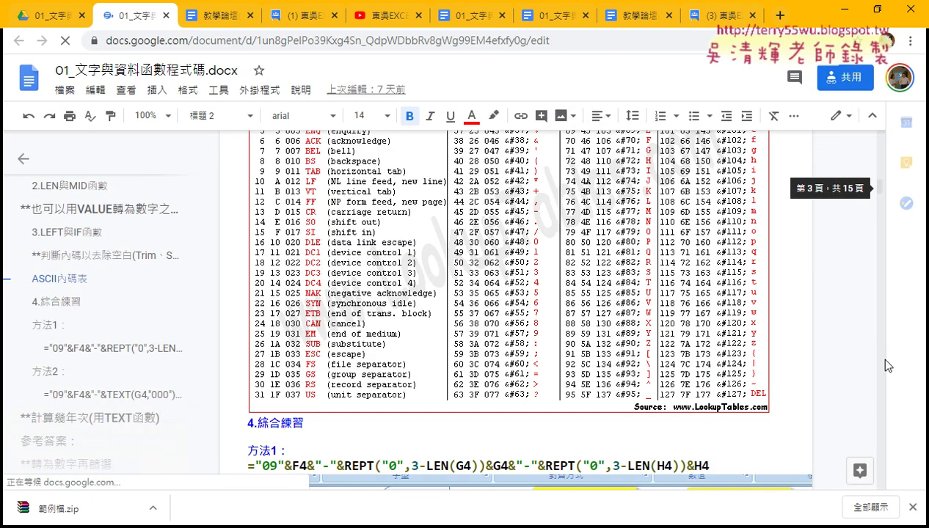
pyautogui.scroll(-6, 883, 209)
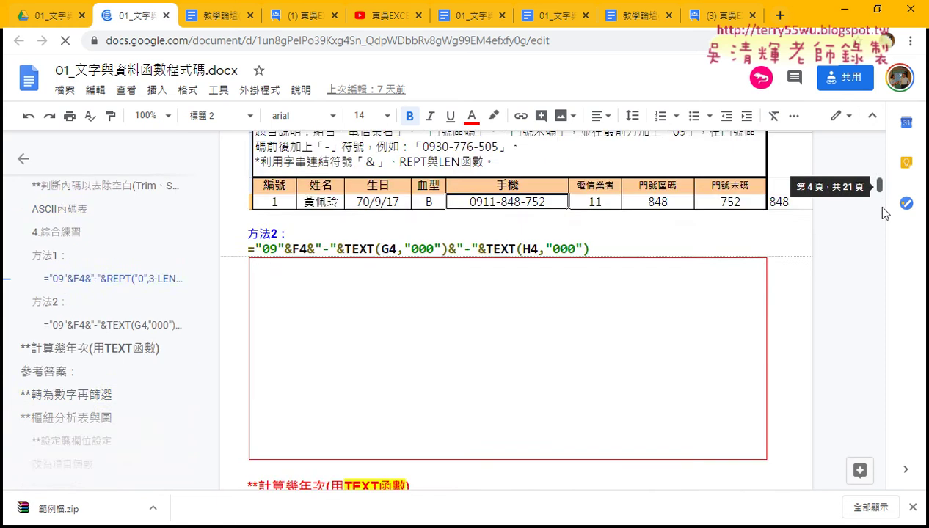
pyautogui.moveTo(879, 186); pyautogui.dragTo(879, 312)
pyautogui.scroll(-1, 342, 271)
# Select both macro code blocks and point an arrow at the page count, then clear it.
pyautogui.scroll(1, 339, 257)
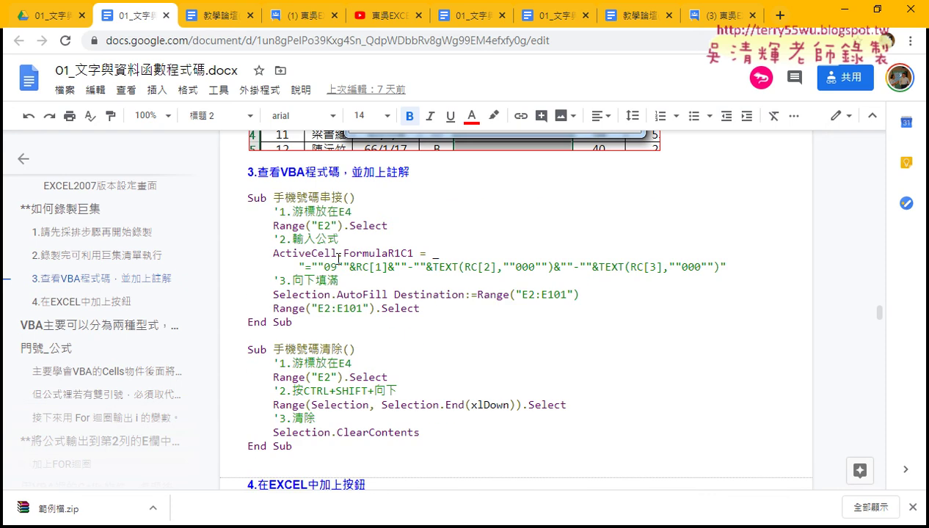
pyautogui.moveTo(247, 196); pyautogui.dragTo(353, 449)
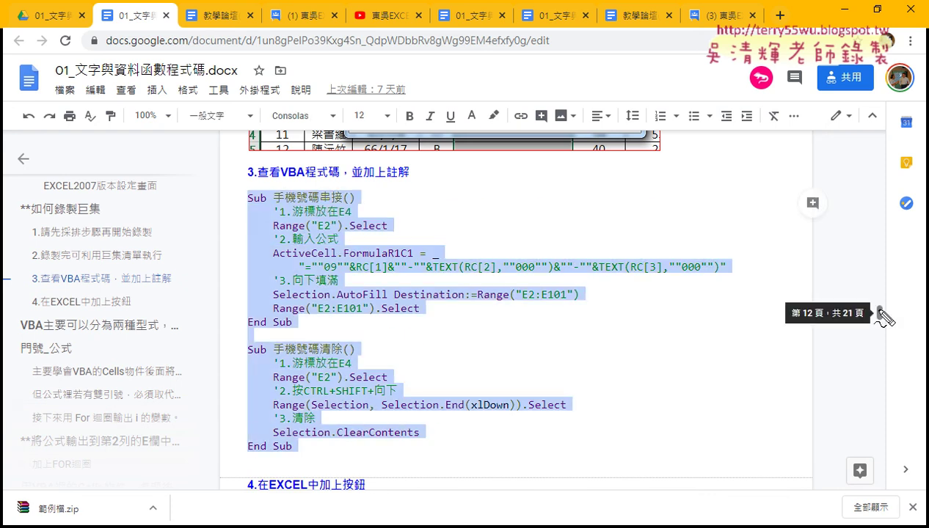
pyautogui.moveTo(880, 317); pyautogui.dragTo(870, 339)
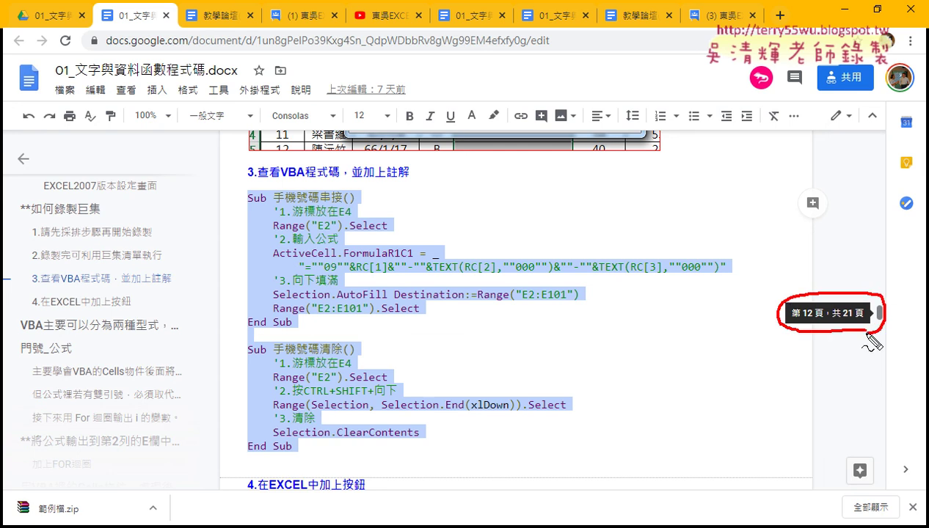
pyautogui.moveTo(682, 347)
pyautogui.mouseDown()
pyautogui.moveTo(794, 318)
pyautogui.moveTo(789, 328)
pyautogui.moveTo(865, 319)
pyautogui.mouseUp()
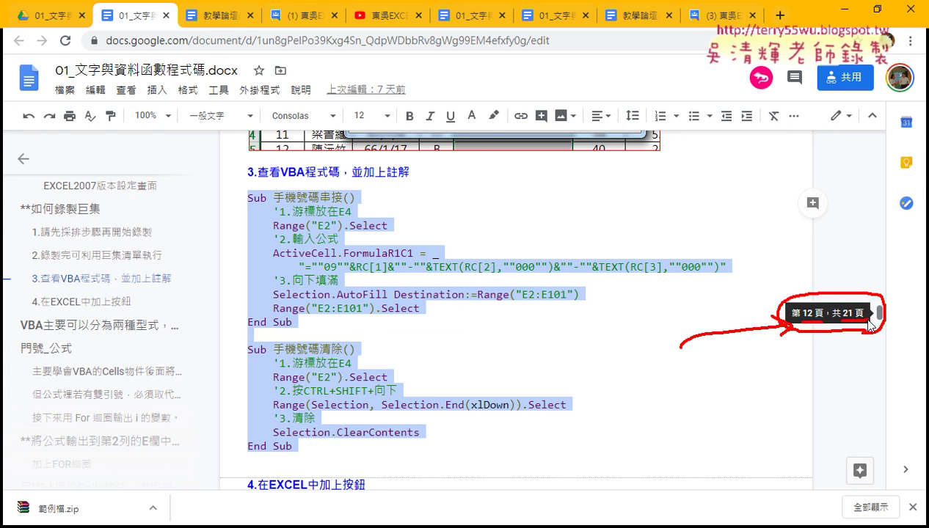
pyautogui.press('Escape')
# Scroll down to the 門號_公式 section with the Cells(4, "E") formula code.
pyautogui.scroll(-2, 511, 380)
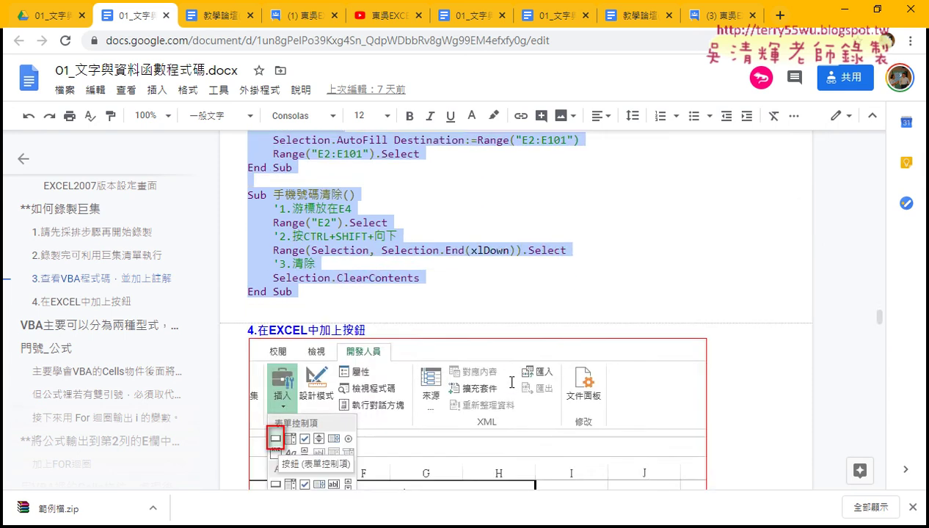
pyautogui.scroll(-4, 512, 380)
pyautogui.scroll(-2, 510, 382)
pyautogui.scroll(-2, 510, 381)
pyautogui.scroll(-2, 510, 381)
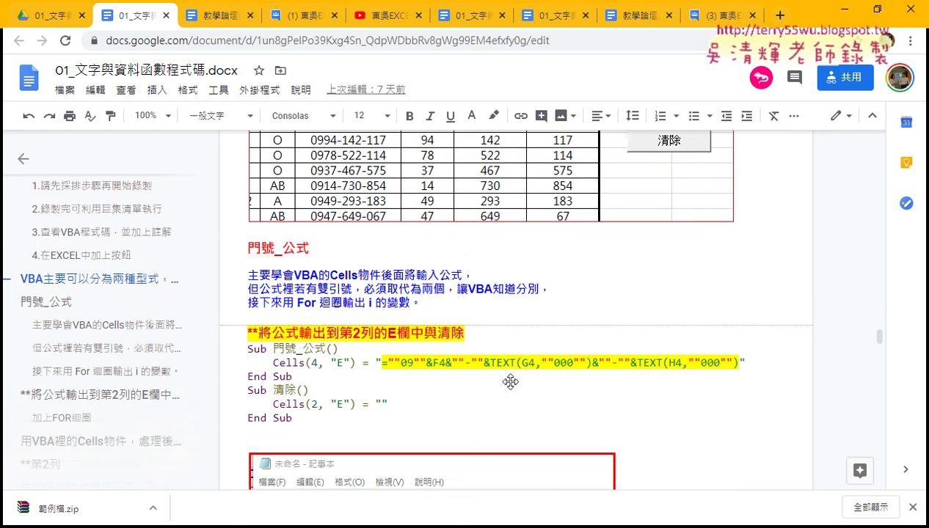
pyautogui.scroll(-1, 510, 381)
pyautogui.tripleClick(242, 176)
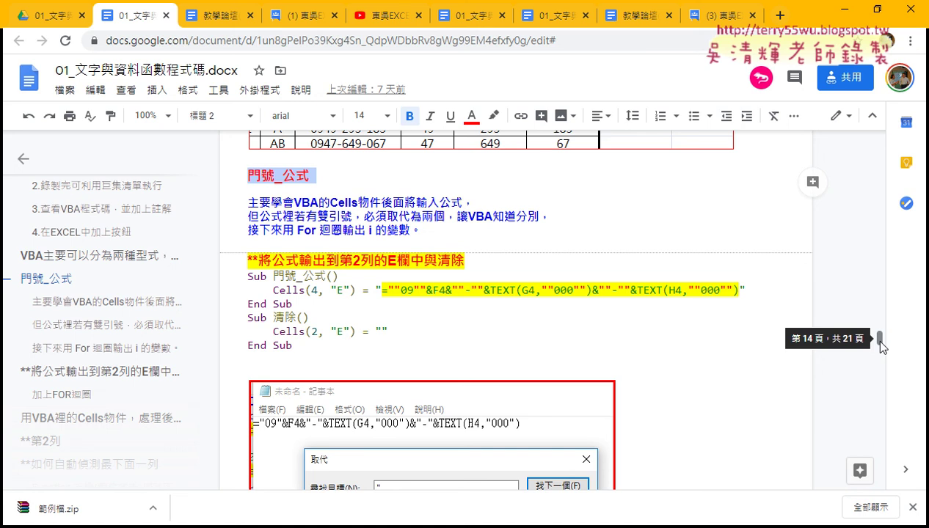
pyautogui.click(273, 289)
pyautogui.moveTo(273, 290); pyautogui.dragTo(358, 291)
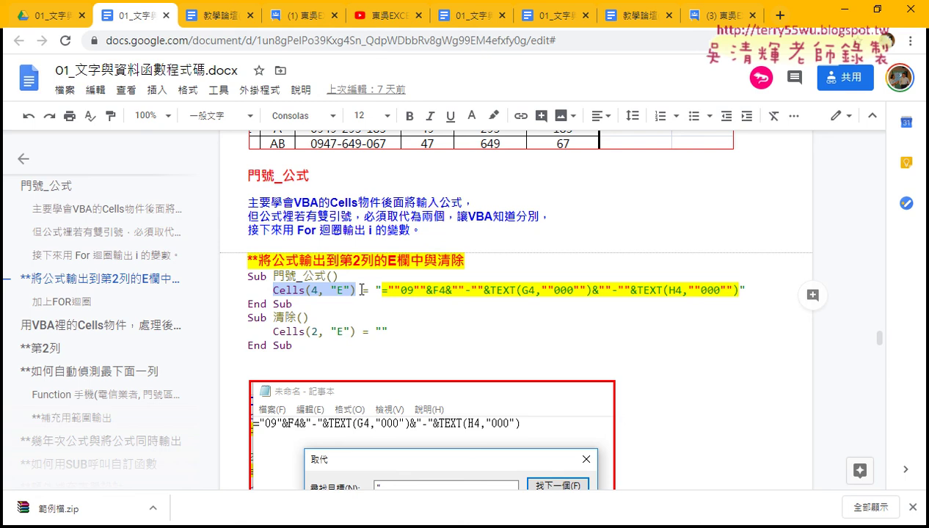
pyautogui.moveTo(356, 290); pyautogui.dragTo(307, 292)
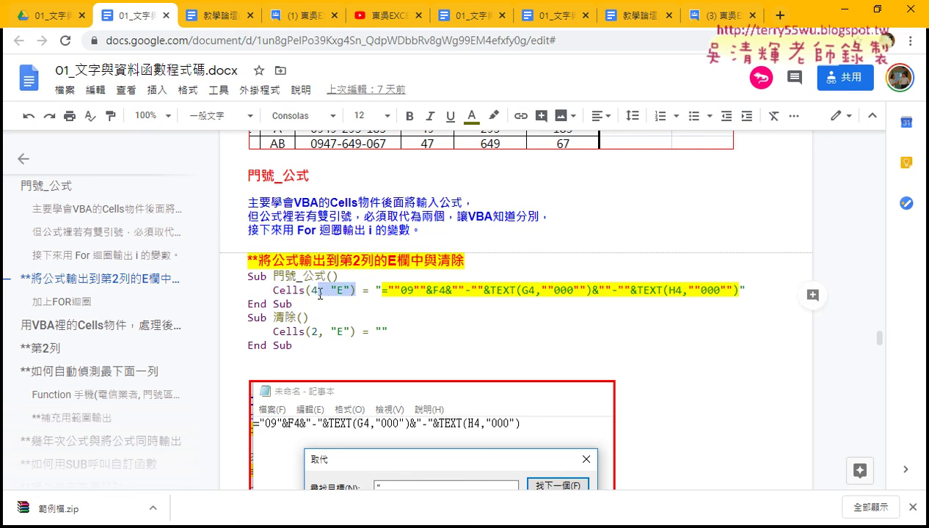